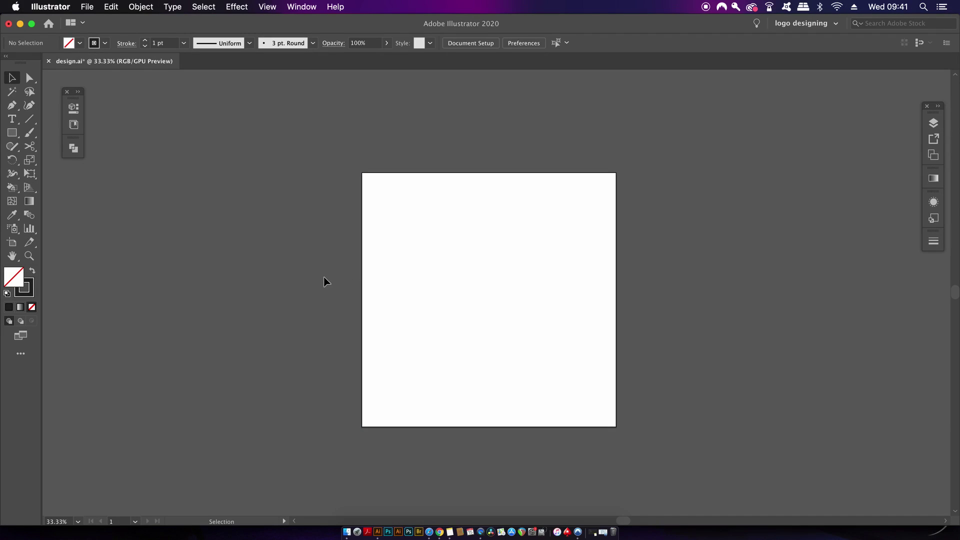
- Swap fill and stroke so the fill is black with no stroke
{"action": "key", "text": "shift+x"}
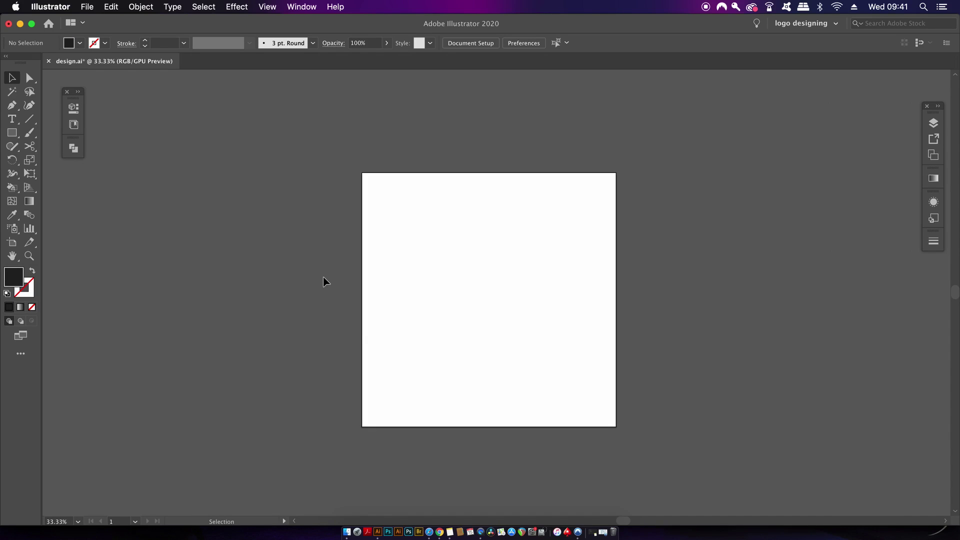
- Draw a 109.2133 px square near the artboard's top-left corner
{"action": "key", "text": "m"}
{"action": "left_click_drag", "start_coordinate": [375, 188], "coordinate": [403, 217]}
{"action": "key", "text": "v"}
{"action": "scroll", "coordinate": [282, 186], "scroll_direction": "up", "scroll_amount": 1}
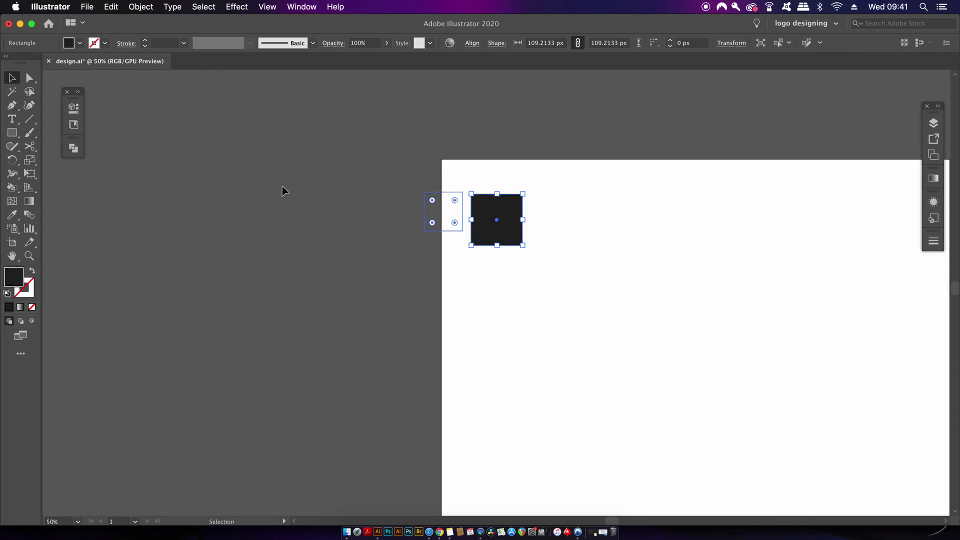
{"action": "scroll", "coordinate": [277, 177], "scroll_direction": "up", "scroll_amount": 1}
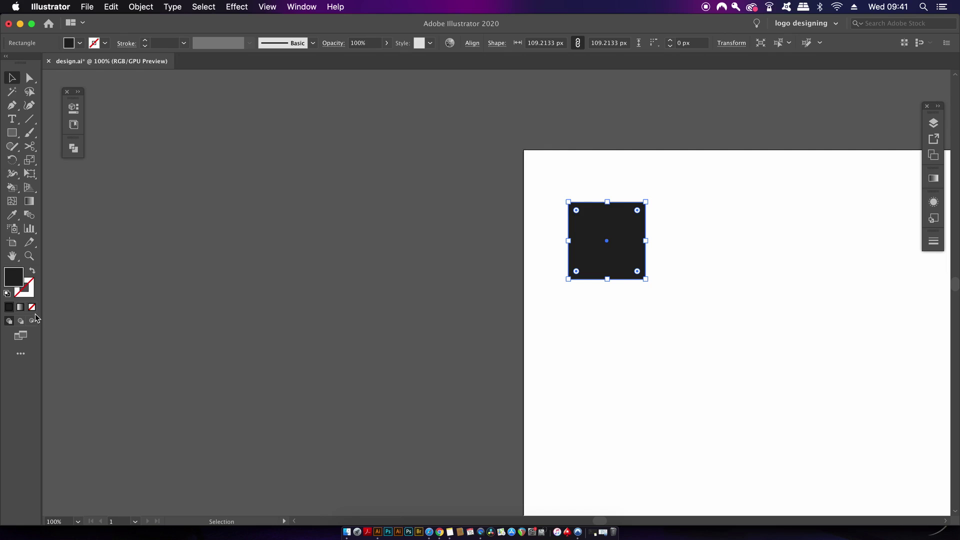
- Fill the square with purple #CC60E2 in the Color Picker
{"action": "double_click", "coordinate": [18, 280]}
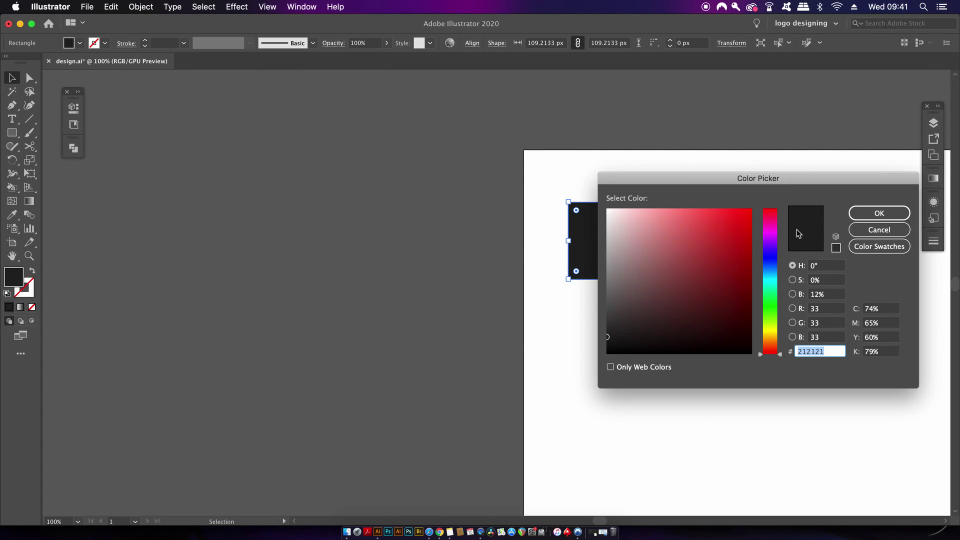
{"action": "left_click", "coordinate": [776, 234]}
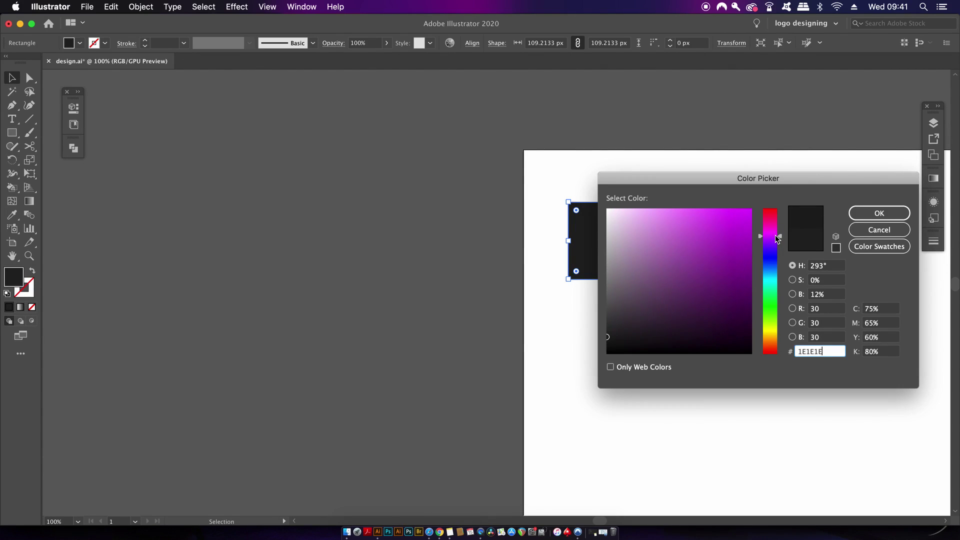
{"action": "left_click_drag", "start_coordinate": [776, 237], "coordinate": [777, 239]}
{"action": "left_click_drag", "start_coordinate": [702, 223], "coordinate": [691, 224]}
{"action": "left_click", "coordinate": [879, 213]}
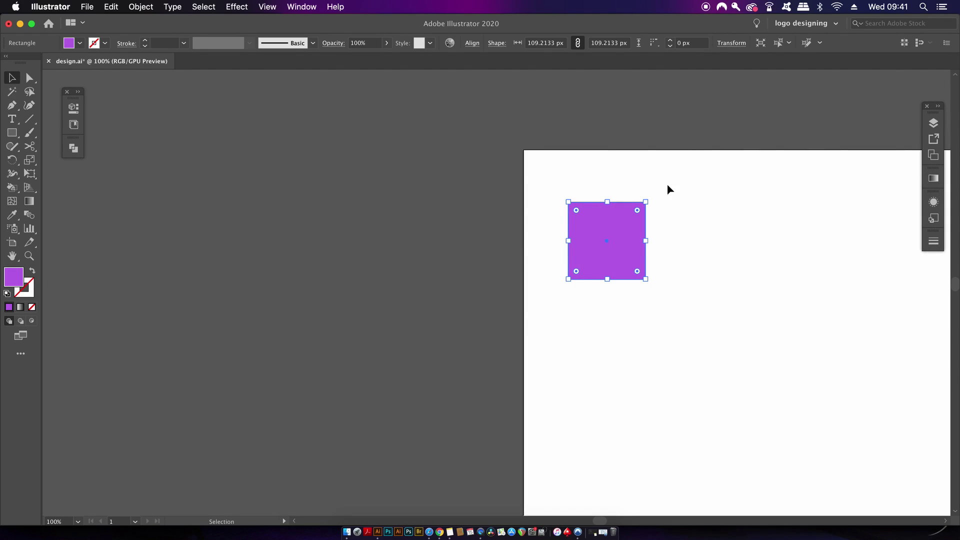
{"action": "scroll", "coordinate": [698, 242], "scroll_direction": "right", "scroll_amount": 5}
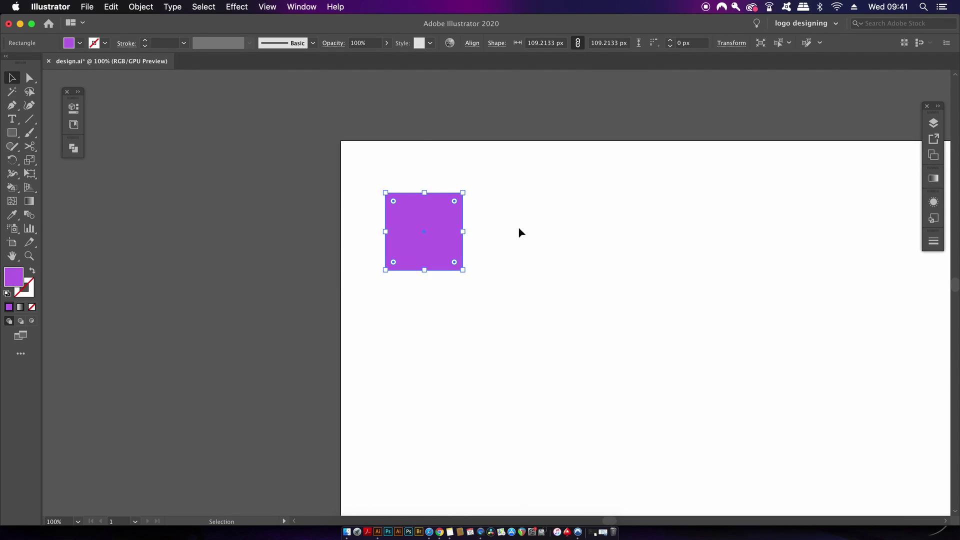
- Open the Color Guide panel and duplicate the square into a row of four evenly spaced squares
{"action": "left_click", "coordinate": [267, 7]}
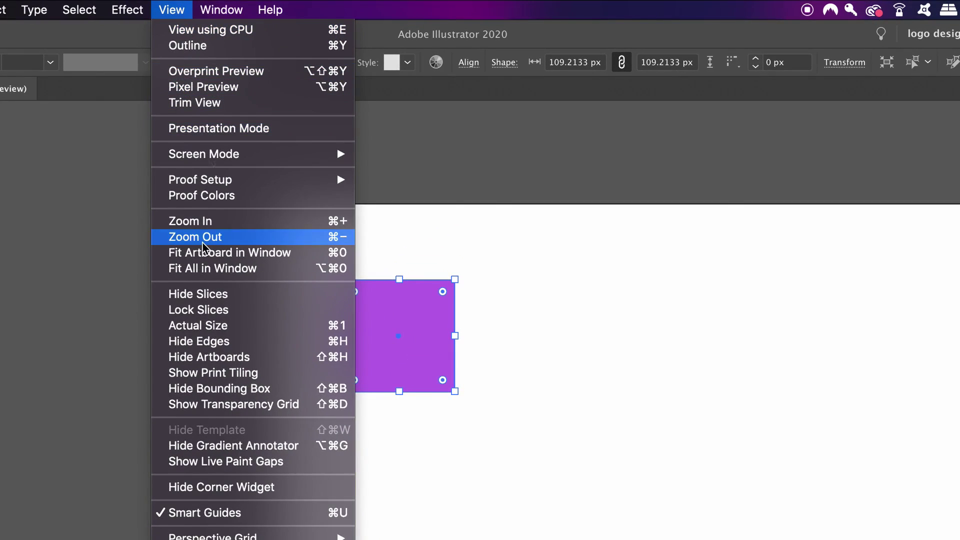
{"action": "mouse_move", "coordinate": [217, 11]}
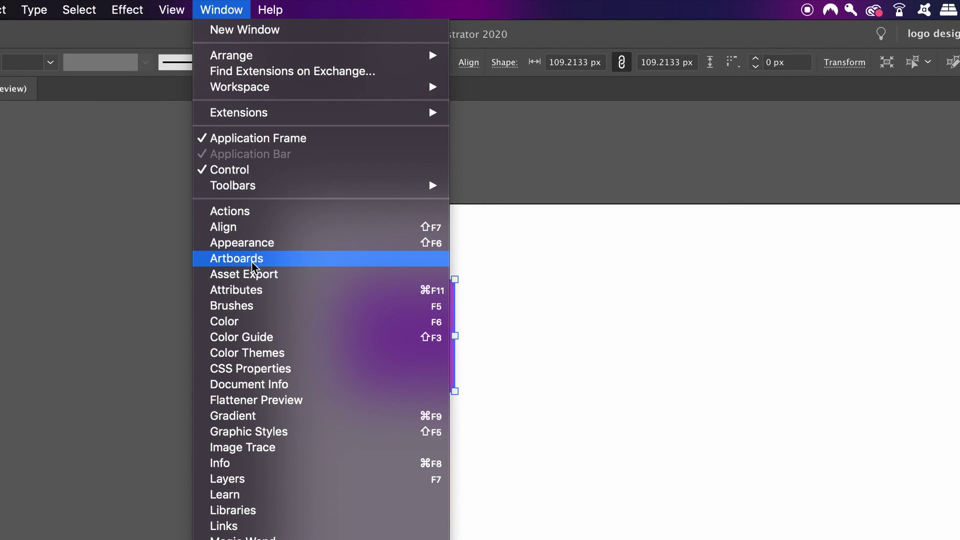
{"action": "left_click", "coordinate": [359, 337]}
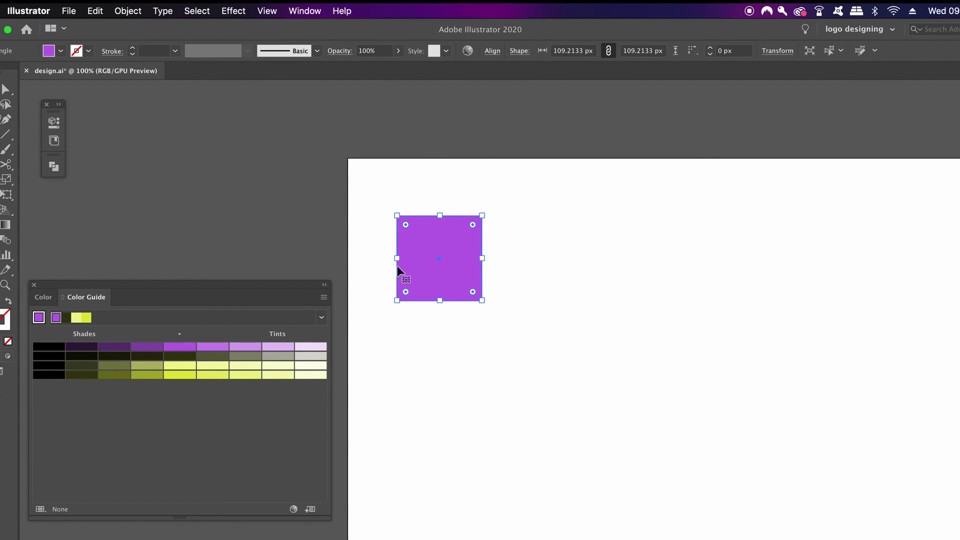
{"action": "left_click_drag", "start_coordinate": [414, 269], "coordinate": [513, 258]}
{"action": "key", "text": "super+d"}
{"action": "key", "text": "super+d"}
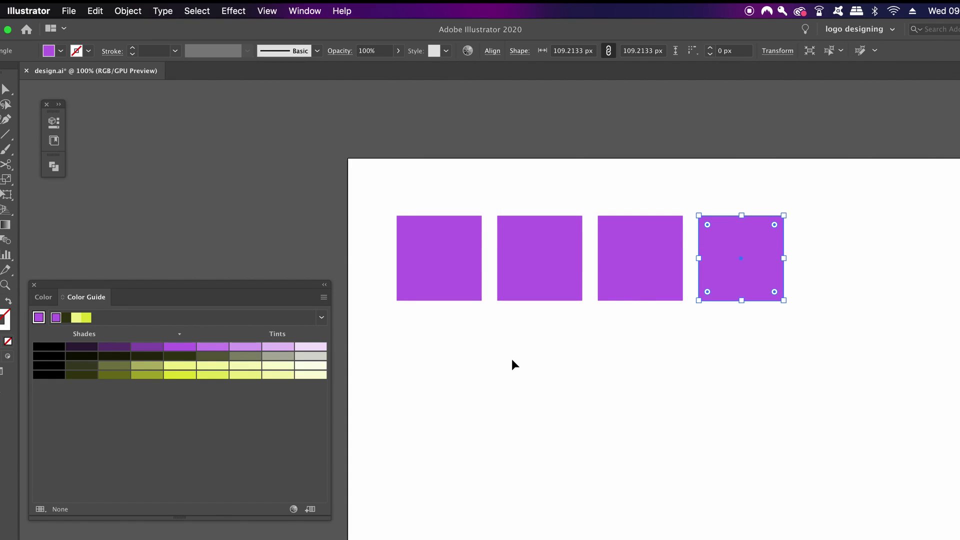
- Colour the second square dark purple, the third pale lilac and the fourth pale yellow from Color Guide swatches
{"action": "left_click", "coordinate": [509, 168]}
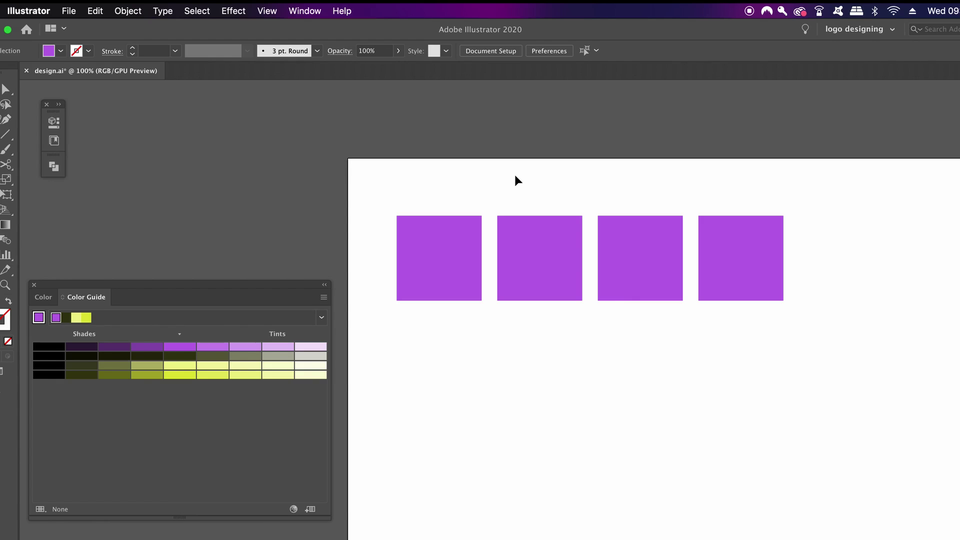
{"action": "left_click", "coordinate": [533, 281]}
{"action": "left_click", "coordinate": [80, 346]}
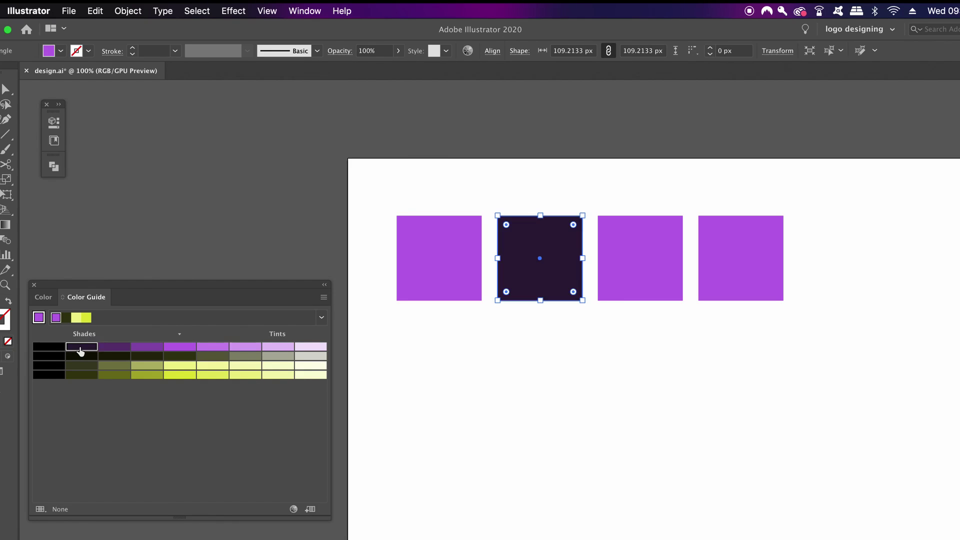
{"action": "left_click", "coordinate": [656, 195]}
{"action": "left_click", "coordinate": [625, 235]}
{"action": "left_click", "coordinate": [278, 346]}
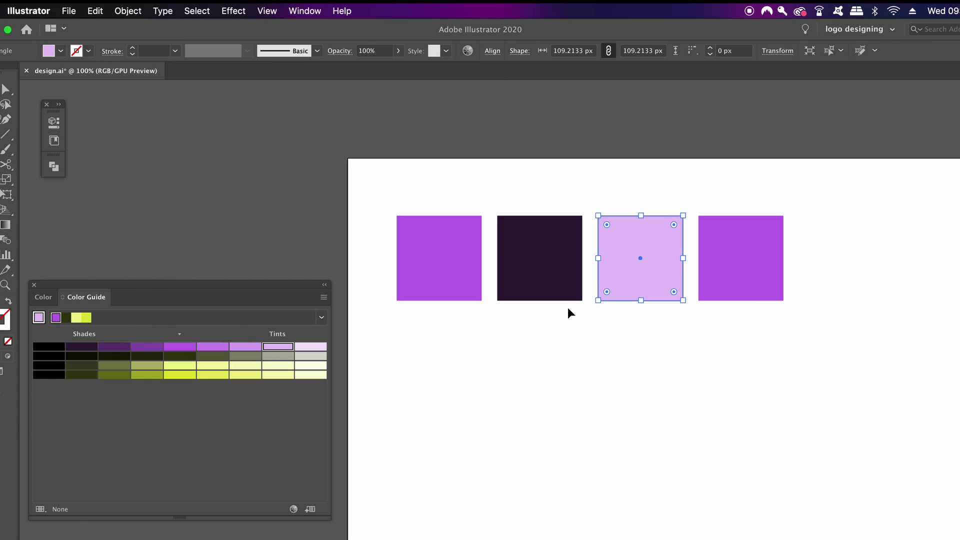
{"action": "left_click", "coordinate": [765, 276]}
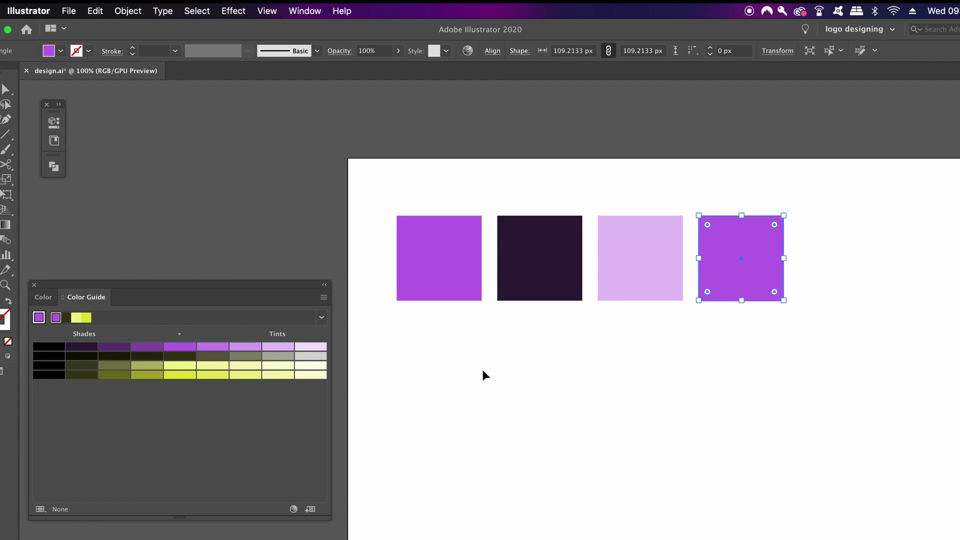
{"action": "left_click", "coordinate": [179, 366]}
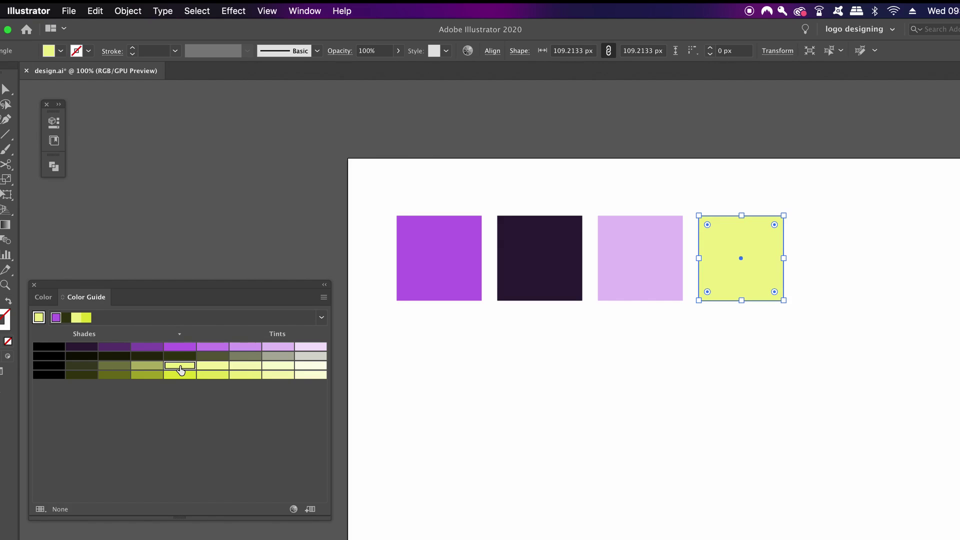
{"action": "left_click", "coordinate": [209, 368]}
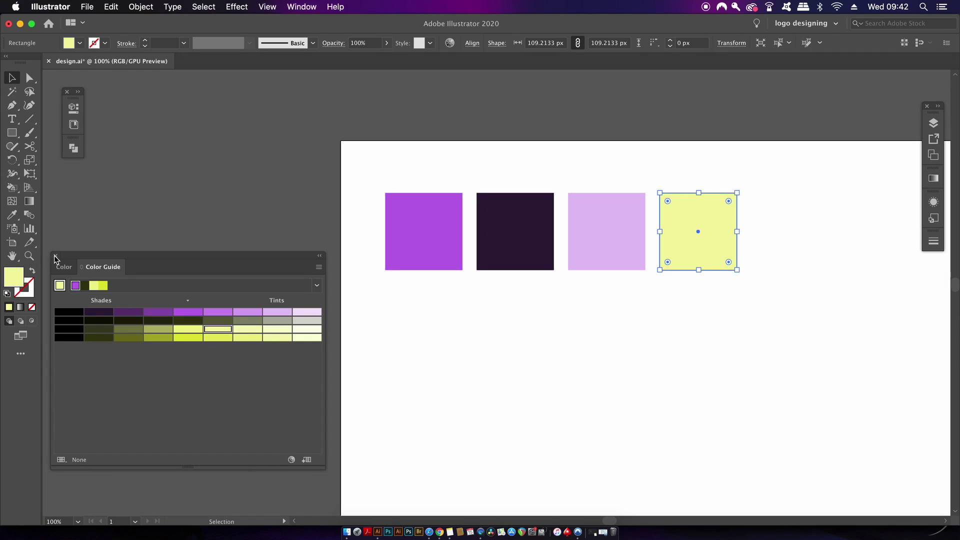
- Close the Color Guide, select all four squares and move them up and left
{"action": "left_click", "coordinate": [55, 256]}
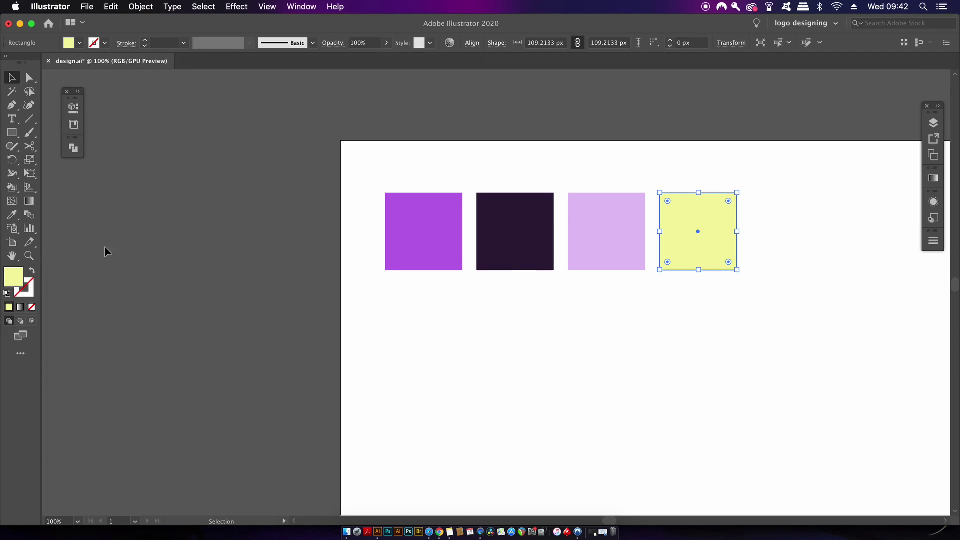
{"action": "left_click", "coordinate": [203, 206]}
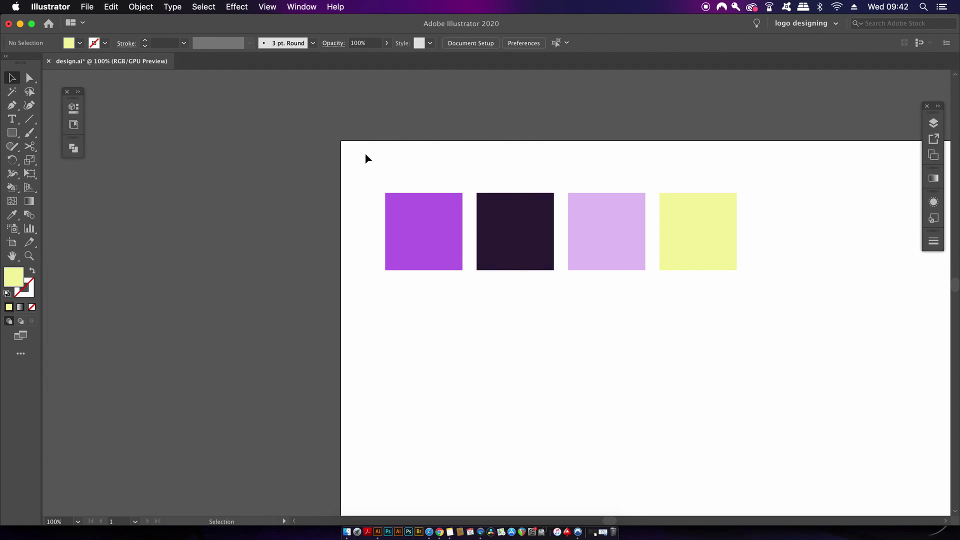
{"action": "left_click_drag", "start_coordinate": [365, 154], "coordinate": [714, 254]}
{"action": "left_click_drag", "start_coordinate": [714, 254], "coordinate": [685, 223]}
- Save the four squares' fills as global swatch group Color Group 1 in Swatches
{"action": "left_click", "coordinate": [302, 7]}
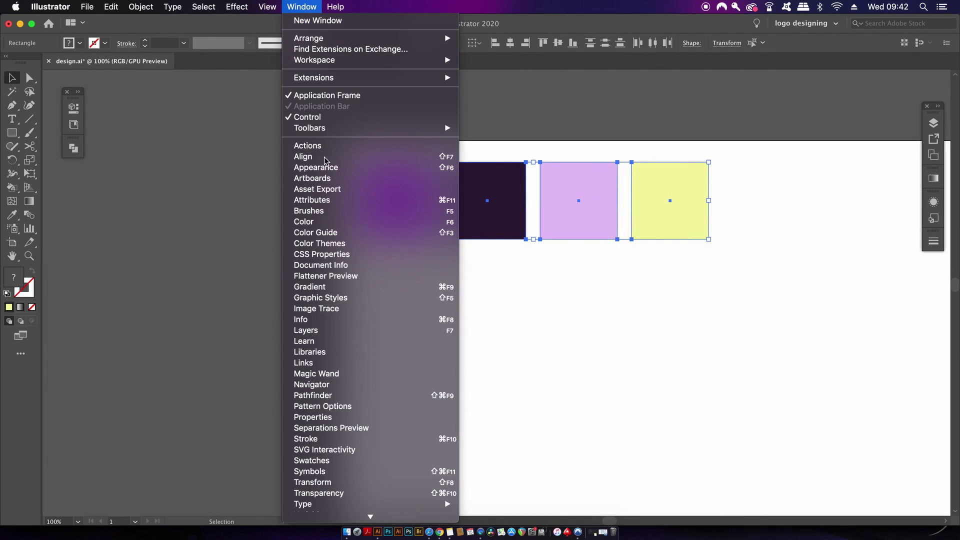
{"action": "left_click", "coordinate": [372, 460]}
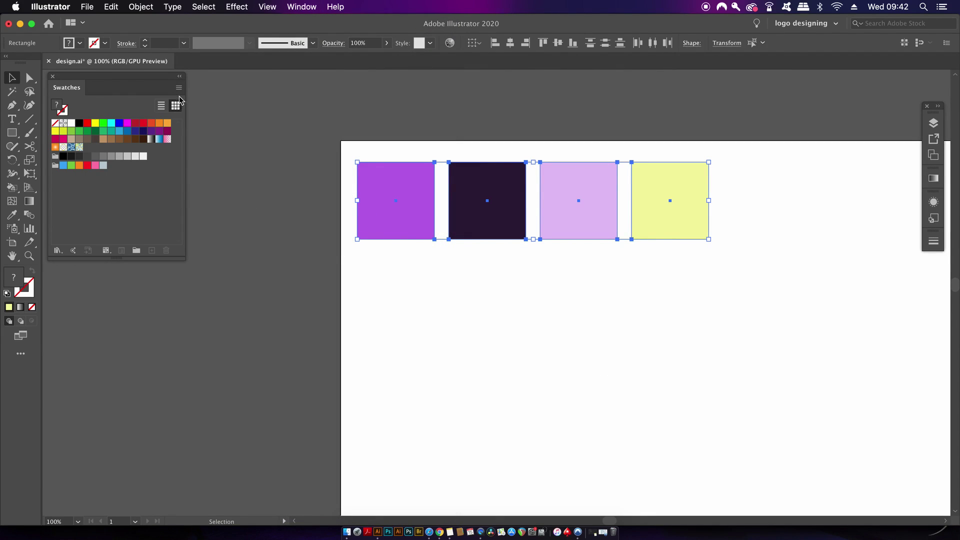
{"action": "left_click", "coordinate": [179, 89]}
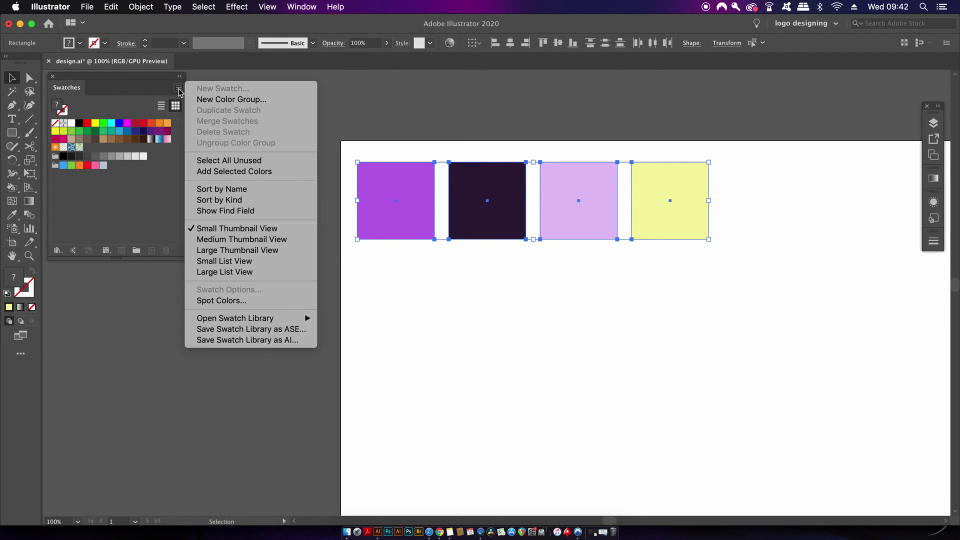
{"action": "left_click", "coordinate": [273, 99]}
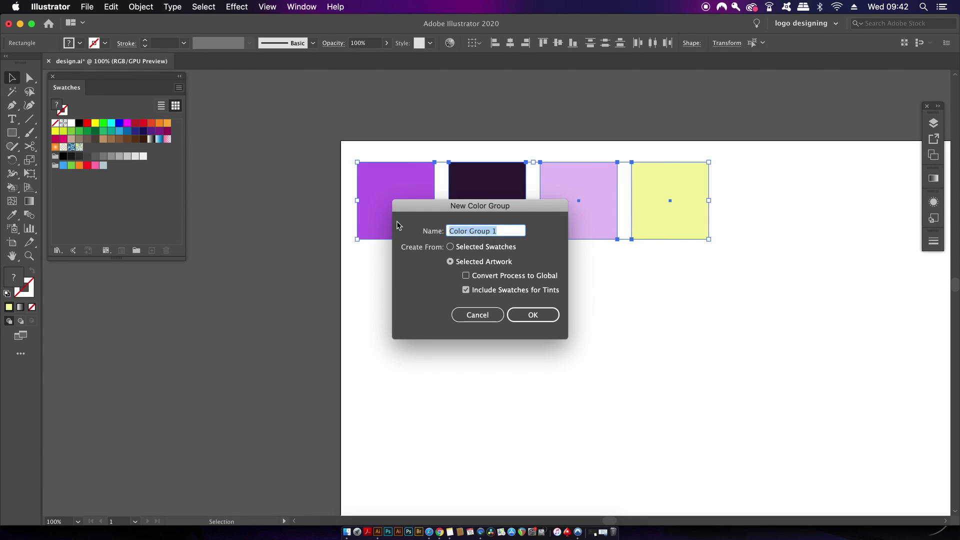
{"action": "left_click", "coordinate": [488, 278]}
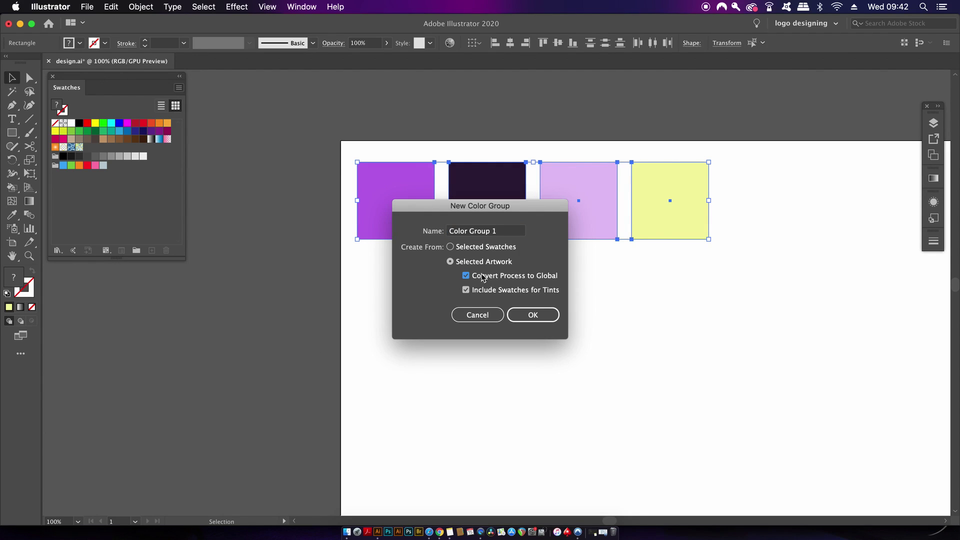
{"action": "left_click", "coordinate": [532, 315]}
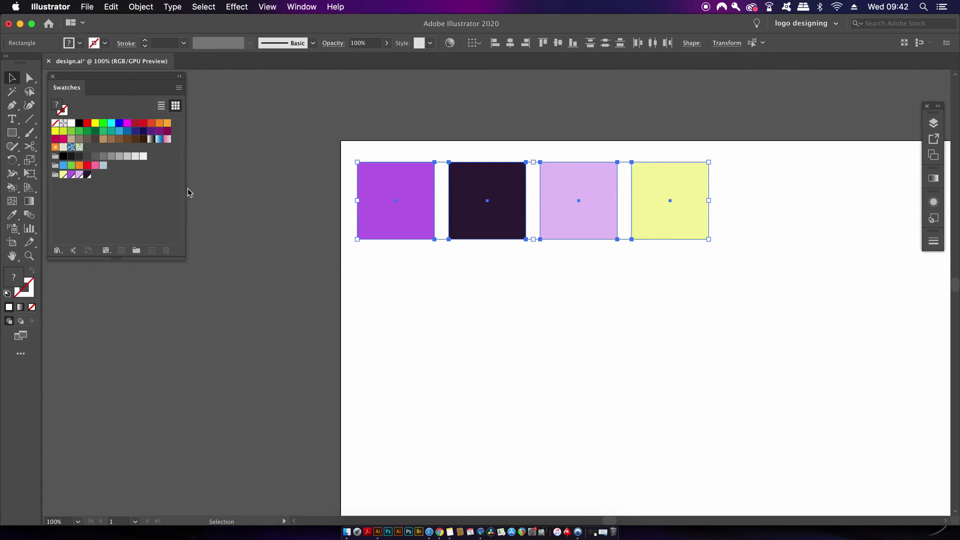
- Stack two copies of the purple square directly below the original
{"action": "left_click", "coordinate": [301, 193]}
{"action": "left_click", "coordinate": [406, 200]}
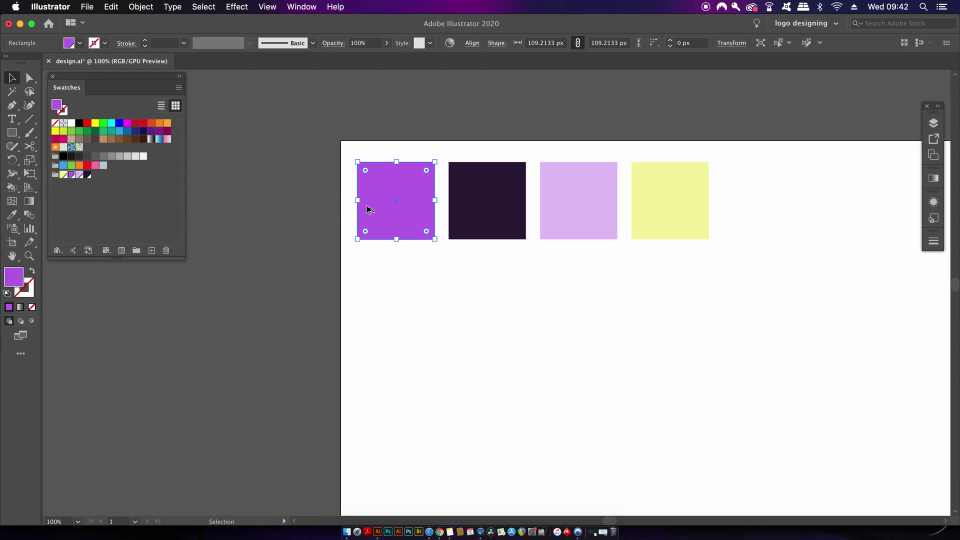
{"action": "left_click_drag", "start_coordinate": [397, 221], "coordinate": [396, 316]}
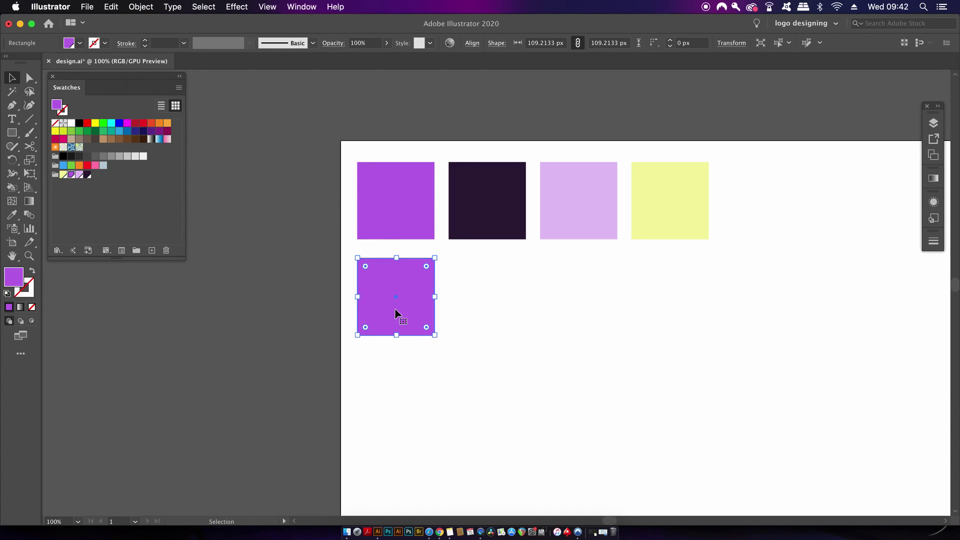
{"action": "key", "text": "super+d"}
- Try a darker purple fill on the top square, then undo it
{"action": "left_click", "coordinate": [380, 207]}
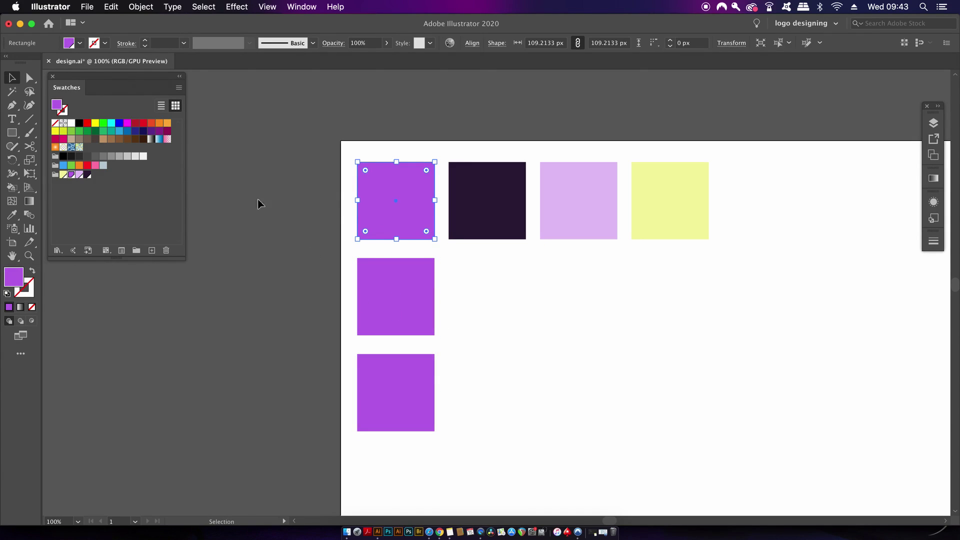
{"action": "double_click", "coordinate": [18, 274]}
{"action": "left_click", "coordinate": [712, 247]}
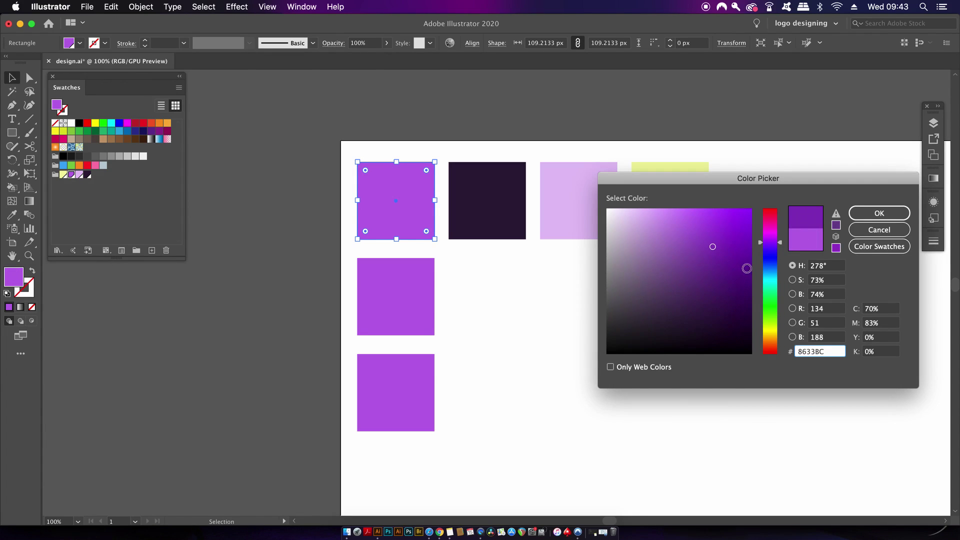
{"action": "left_click", "coordinate": [867, 216]}
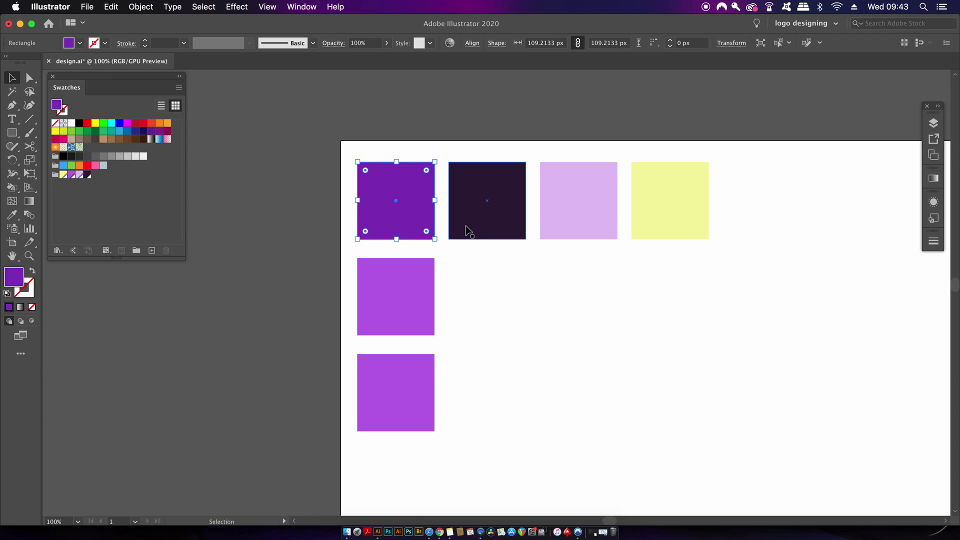
{"action": "key", "text": "super+z"}
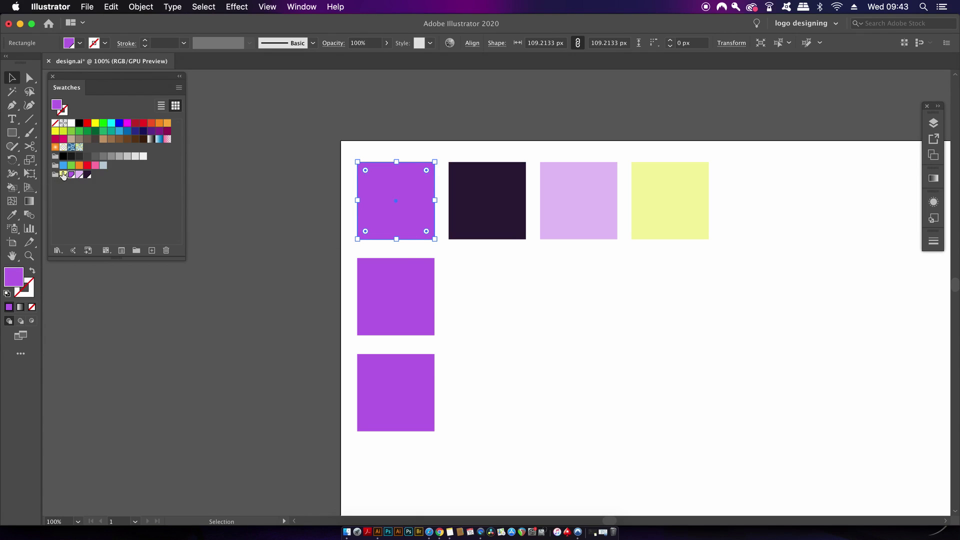
- Edit the global purple swatch's red value, turning all three stacked squares blue-violet
{"action": "double_click", "coordinate": [71, 175]}
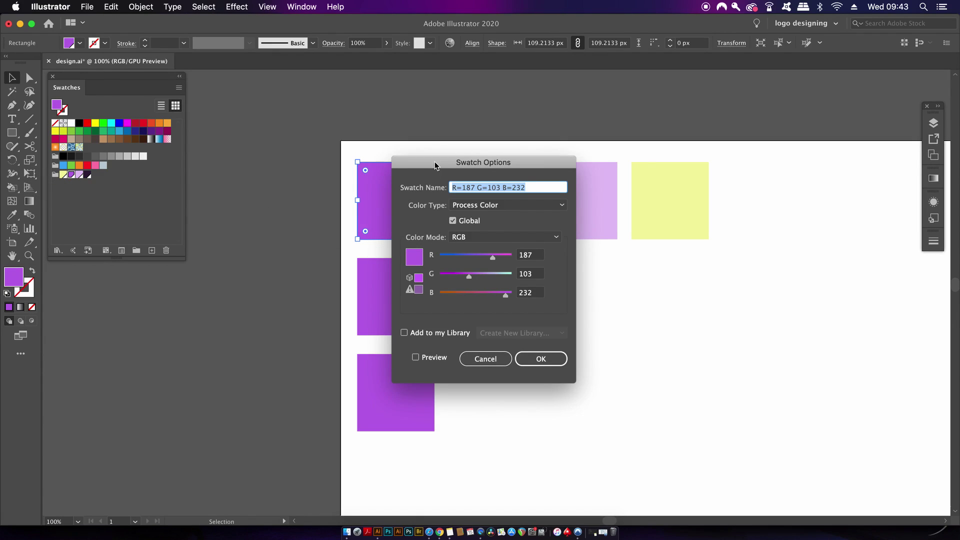
{"action": "left_click_drag", "start_coordinate": [435, 160], "coordinate": [603, 165]}
{"action": "left_click_drag", "start_coordinate": [635, 268], "coordinate": [615, 267]}
{"action": "left_click", "coordinate": [683, 368]}
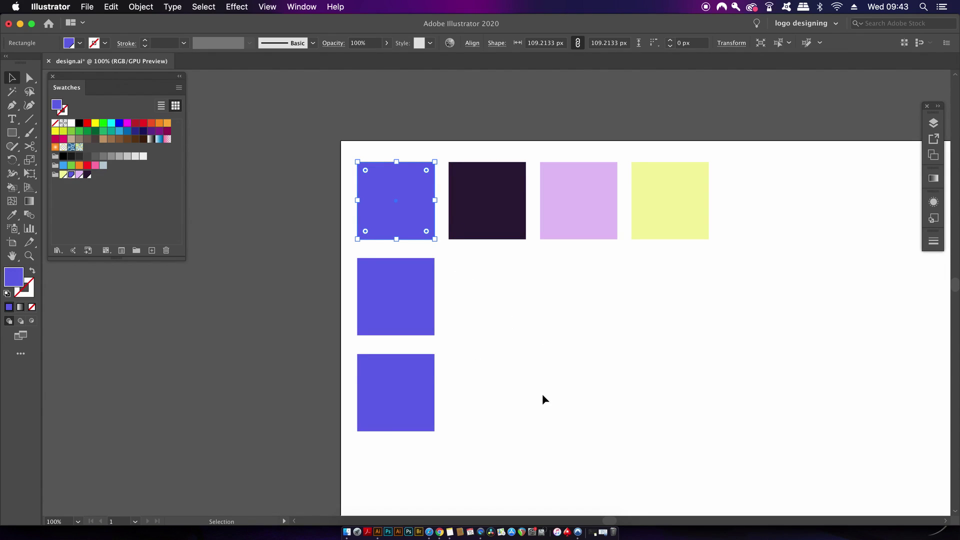
- Undo the swatch edit and delete all six squares from the artboard
{"action": "key", "text": "super+z"}
{"action": "left_click", "coordinate": [502, 319]}
{"action": "key", "text": "super+minus"}
{"action": "left_click_drag", "start_coordinate": [338, 163], "coordinate": [601, 322]}
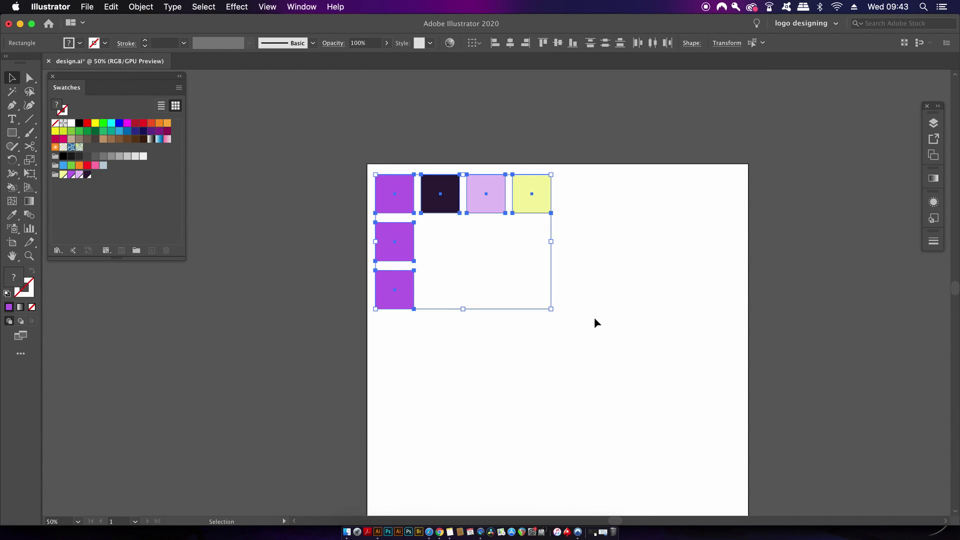
{"action": "key", "text": "Delete"}
{"action": "left_click", "coordinate": [180, 77]}
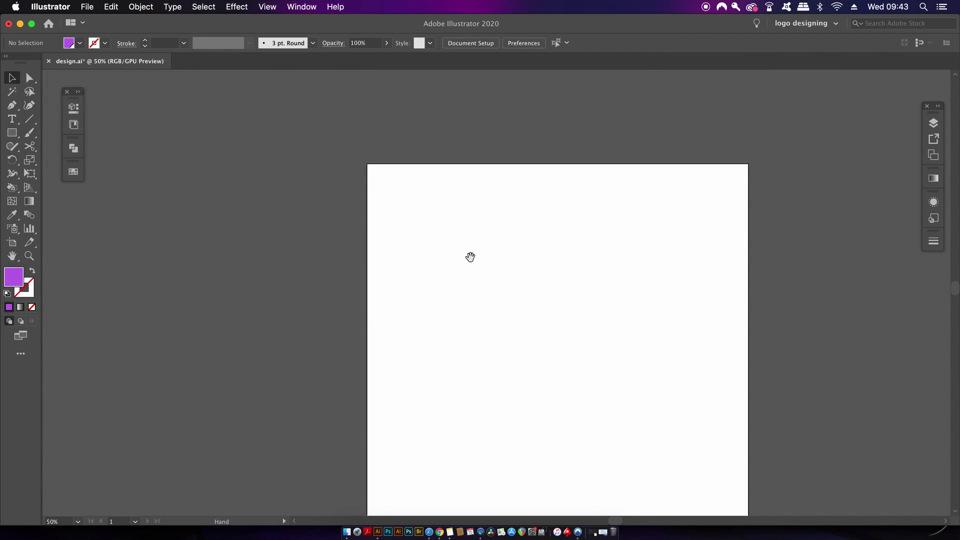
{"action": "left_click_drag", "start_coordinate": [469, 257], "coordinate": [433, 210]}
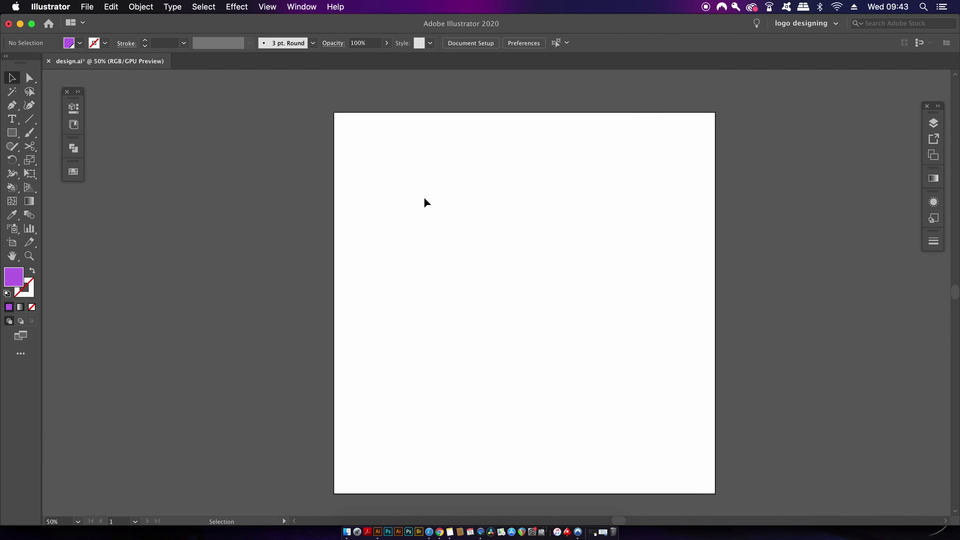
- Draw a 1221.5706 px unfilled, purple-stroked square covering the whole artboard
{"action": "key", "text": "shift+x"}
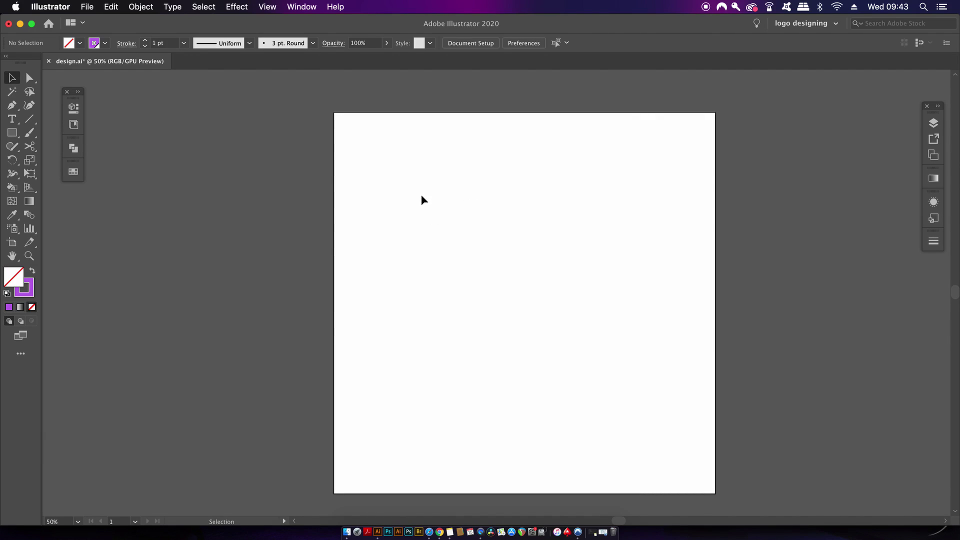
{"action": "key", "text": "m"}
{"action": "left_click_drag", "start_coordinate": [311, 85], "coordinate": [583, 267]}
{"action": "key", "text": "super+minus"}
{"action": "key", "text": "v"}
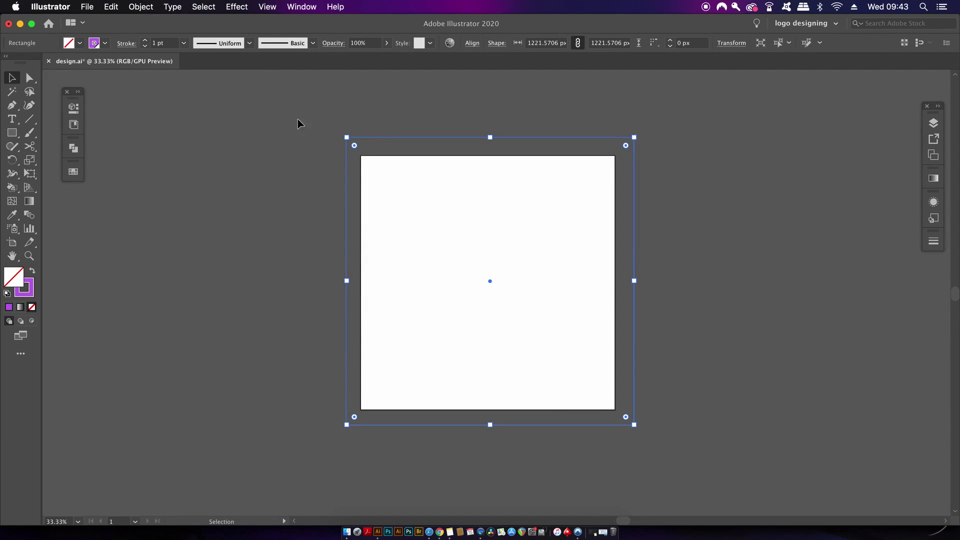
{"action": "left_click", "coordinate": [141, 7]}
- Split the large square into a grid of 1 row and 50 columns
{"action": "mouse_move", "coordinate": [185, 261]}
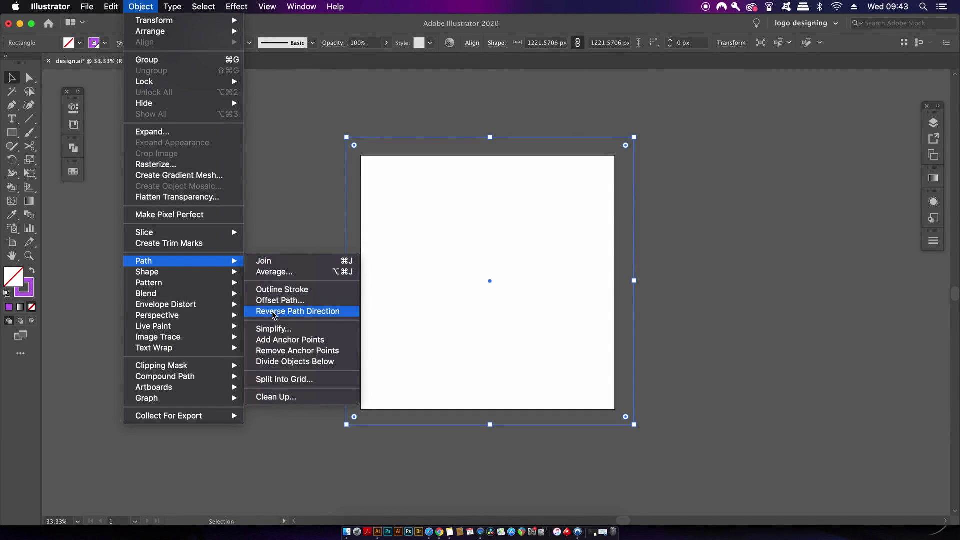
{"action": "left_click", "coordinate": [326, 381]}
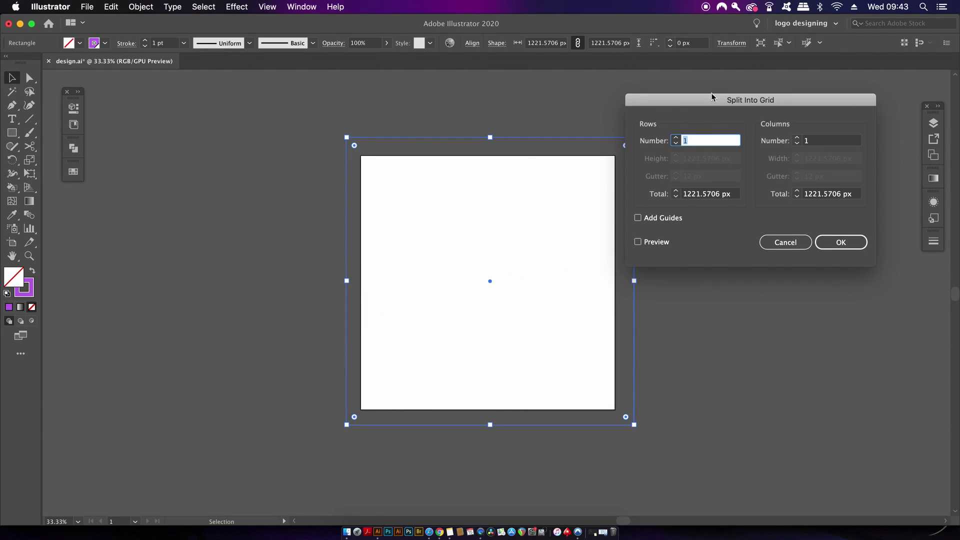
{"action": "left_click_drag", "start_coordinate": [712, 98], "coordinate": [728, 113]}
{"action": "left_click", "coordinate": [653, 257]}
{"action": "left_click", "coordinate": [832, 155]}
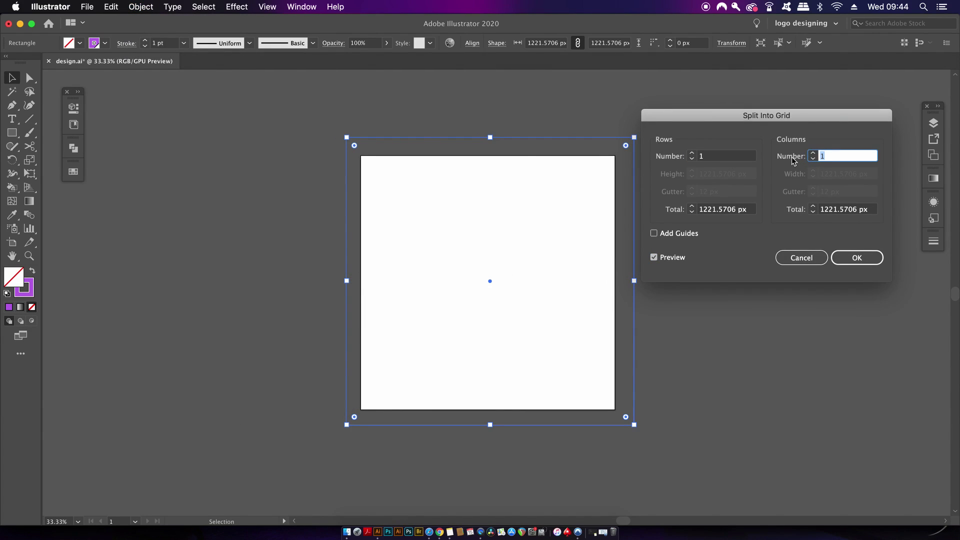
{"action": "type", "text": "50"}
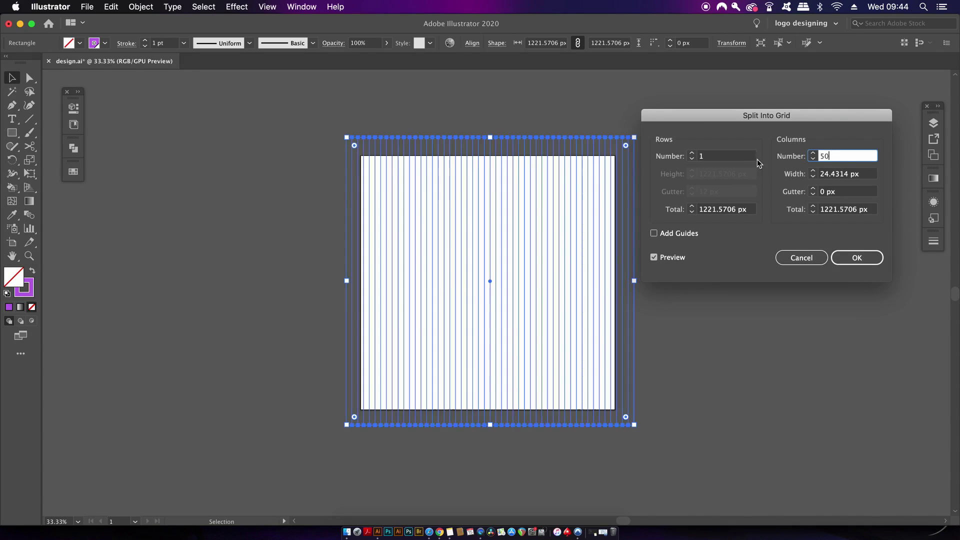
{"action": "left_click", "coordinate": [695, 157]}
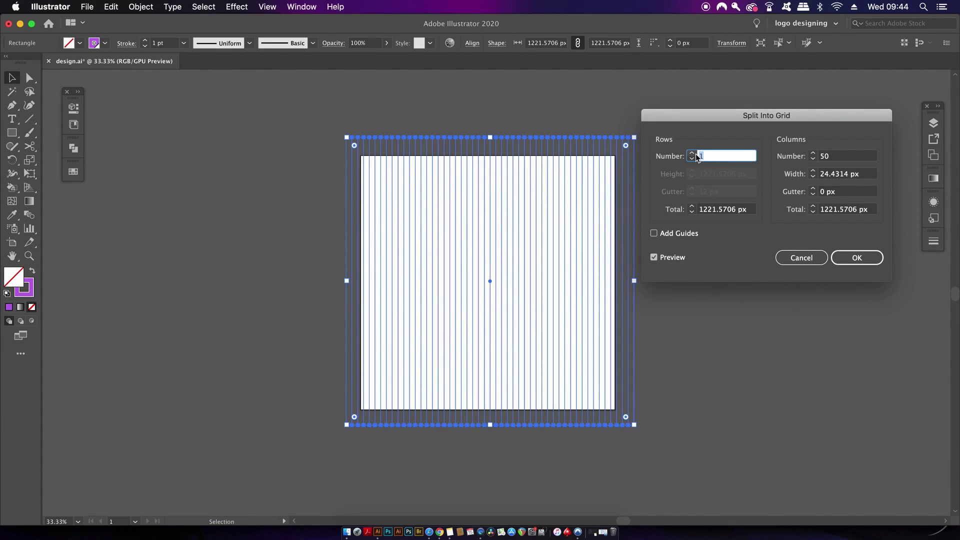
{"action": "left_click", "coordinate": [845, 156]}
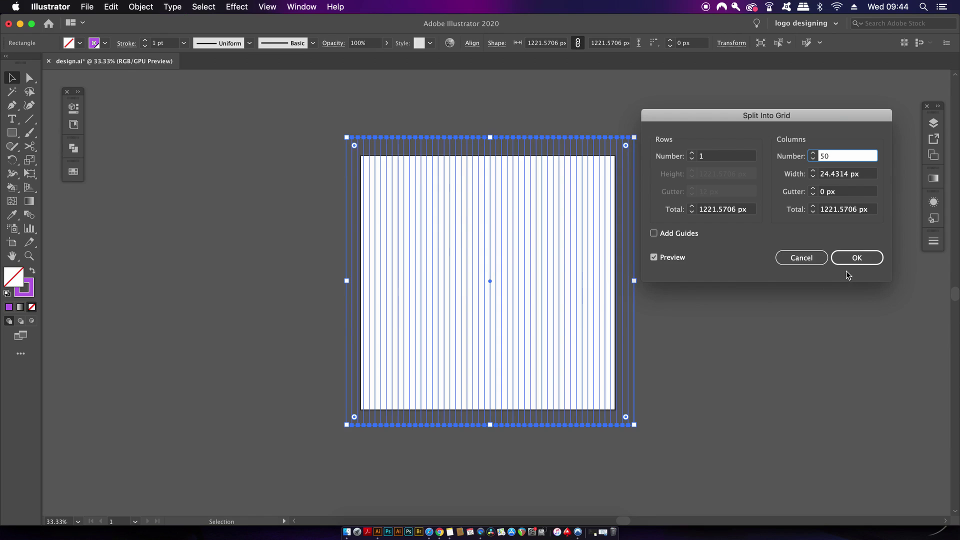
{"action": "left_click", "coordinate": [857, 257]}
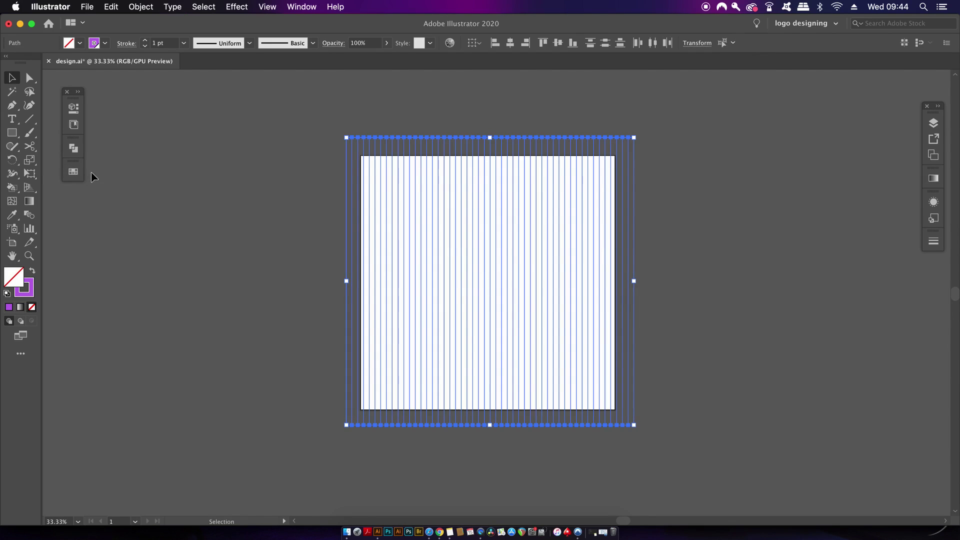
{"action": "left_click", "coordinate": [209, 141]}
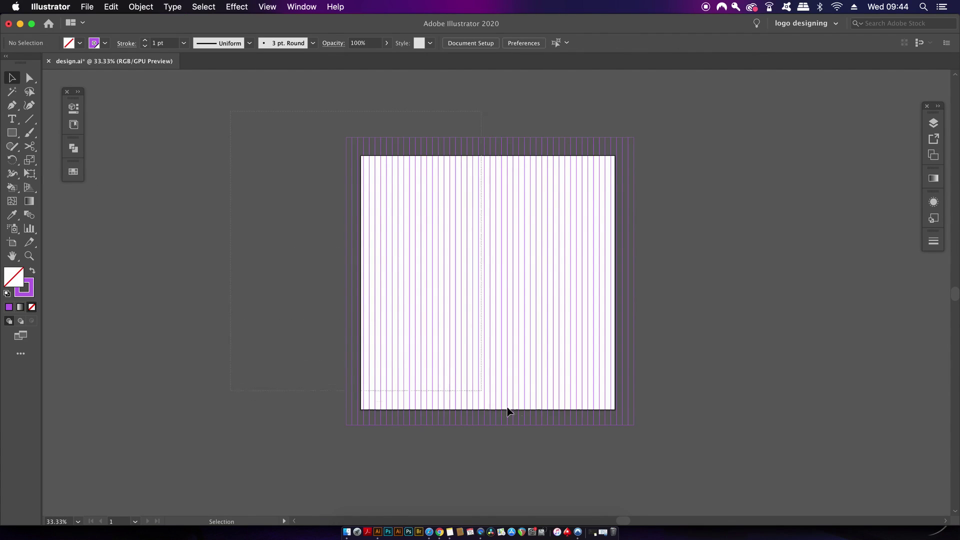
- Give the 50-column grid a dark grey 2B2B2B stroke and collapse the Color panel
{"action": "left_click_drag", "start_coordinate": [516, 412], "coordinate": [666, 446]}
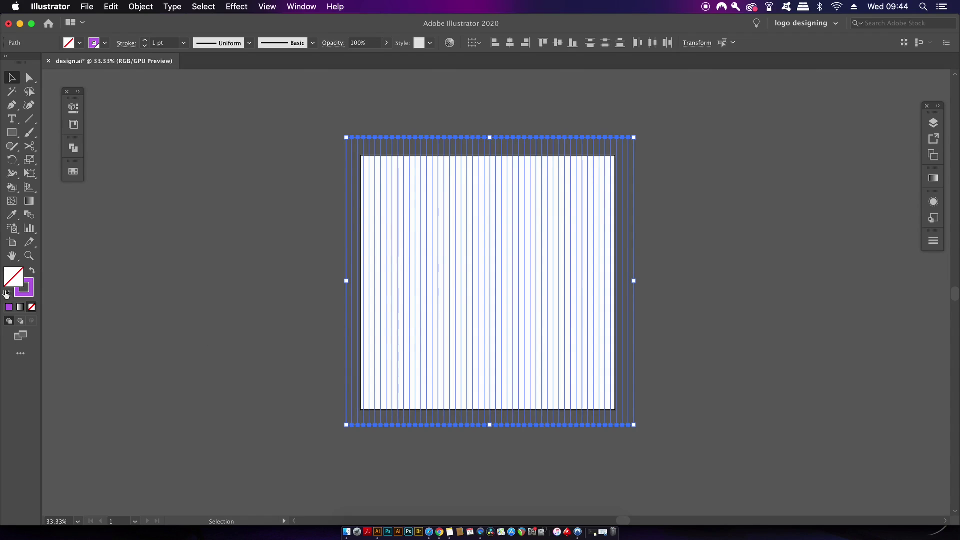
{"action": "double_click", "coordinate": [24, 288]}
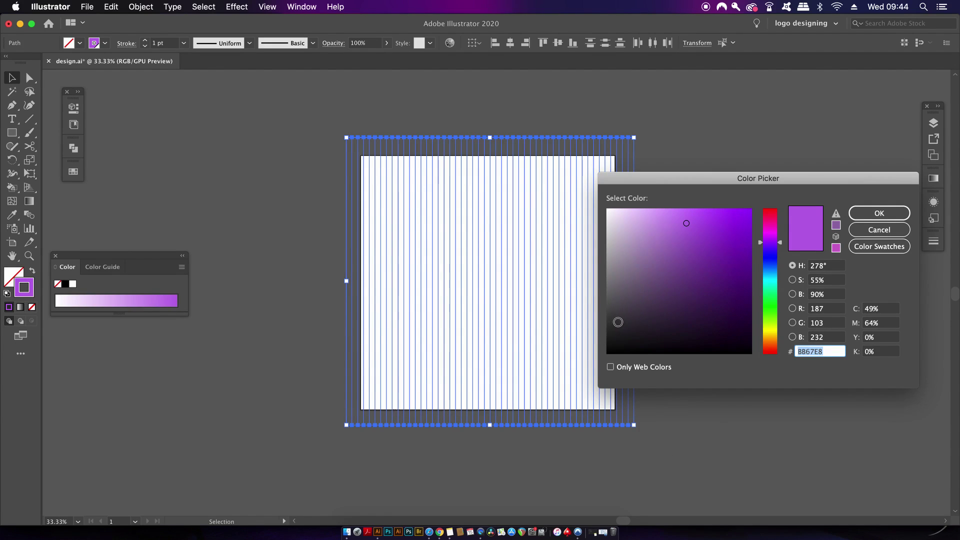
{"action": "left_click_drag", "start_coordinate": [616, 323], "coordinate": [582, 328]}
{"action": "left_click", "coordinate": [887, 214]}
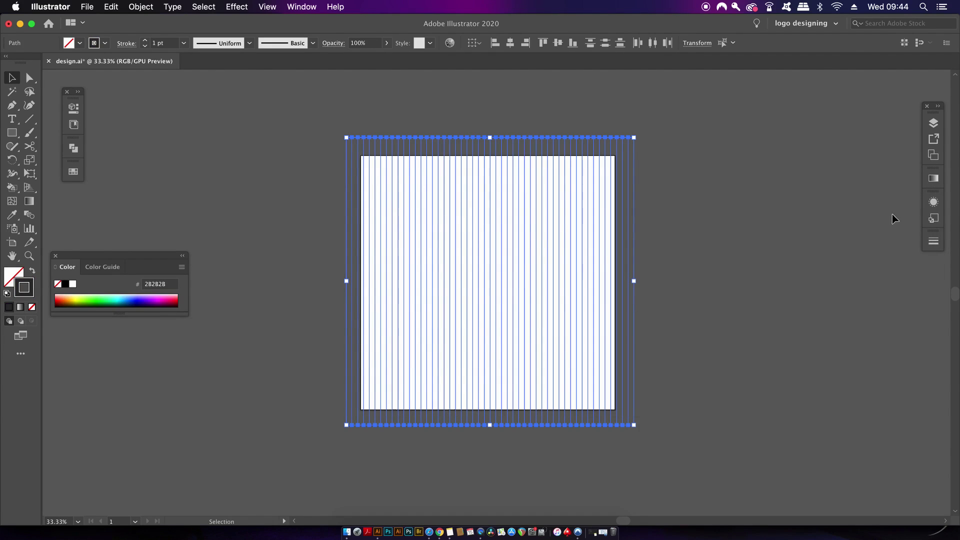
{"action": "left_click", "coordinate": [744, 205]}
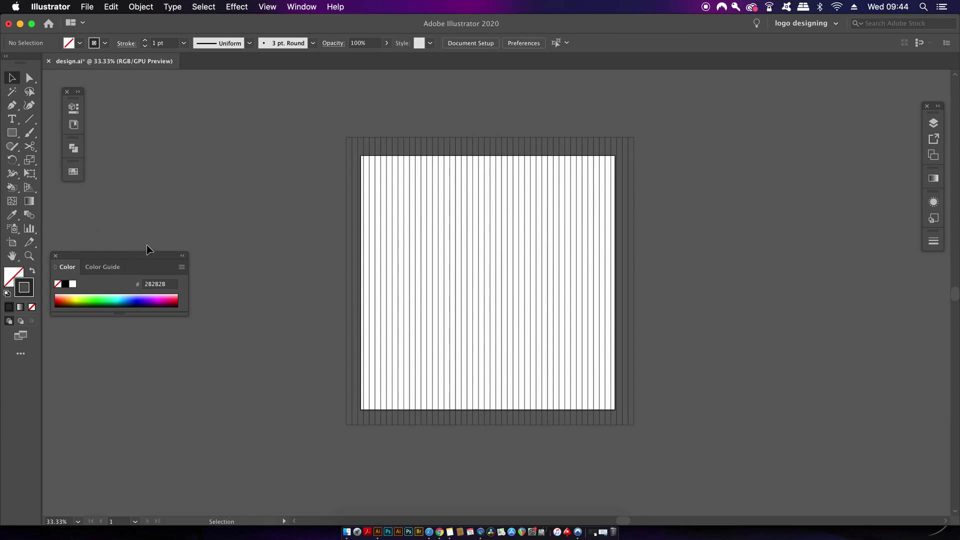
{"action": "left_click", "coordinate": [183, 256]}
{"action": "left_click_drag", "start_coordinate": [305, 122], "coordinate": [682, 452]}
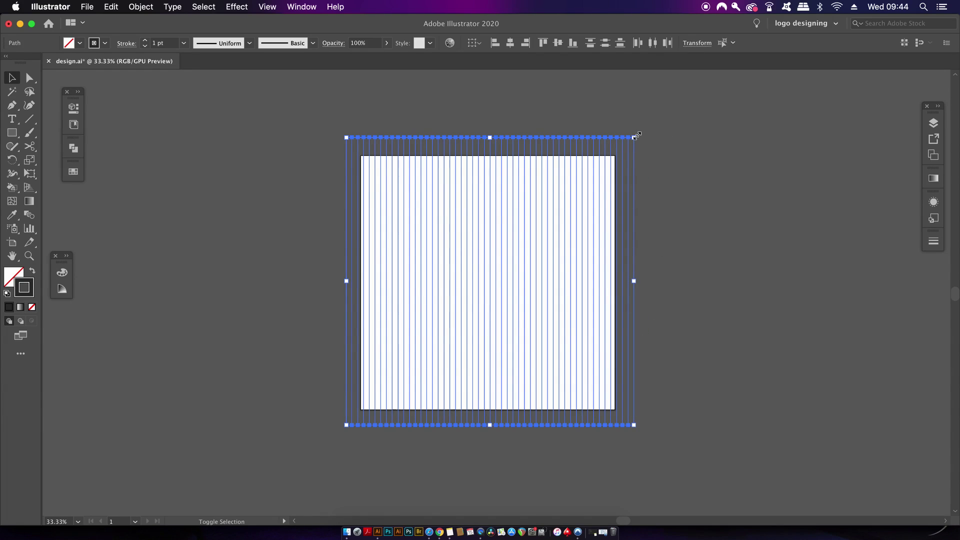
- Enlarge the vertical lines past the artboard and add a copy rotated 60°
{"action": "left_click_drag", "start_coordinate": [634, 136], "coordinate": [643, 128]}
{"action": "key", "text": "a"}
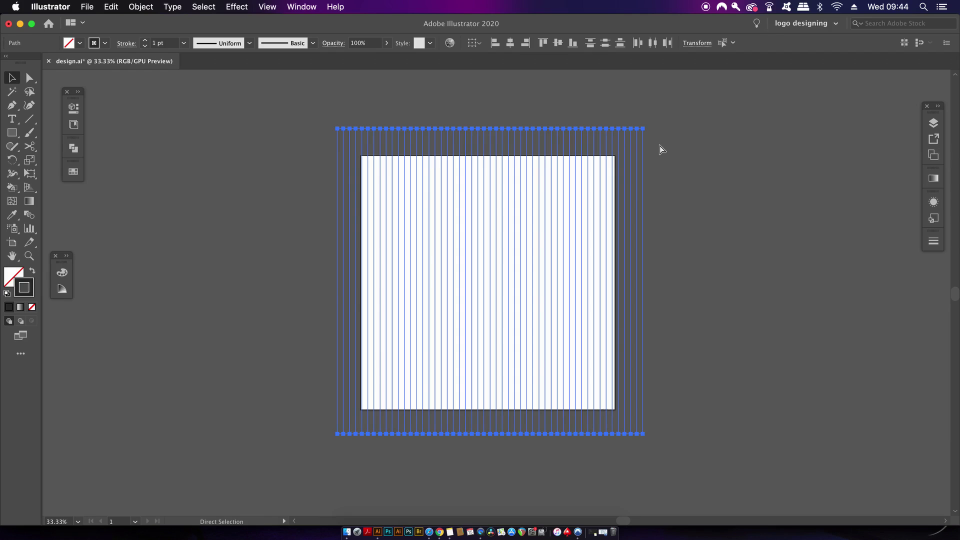
{"action": "key", "text": "v"}
{"action": "left_click", "coordinate": [73, 107]}
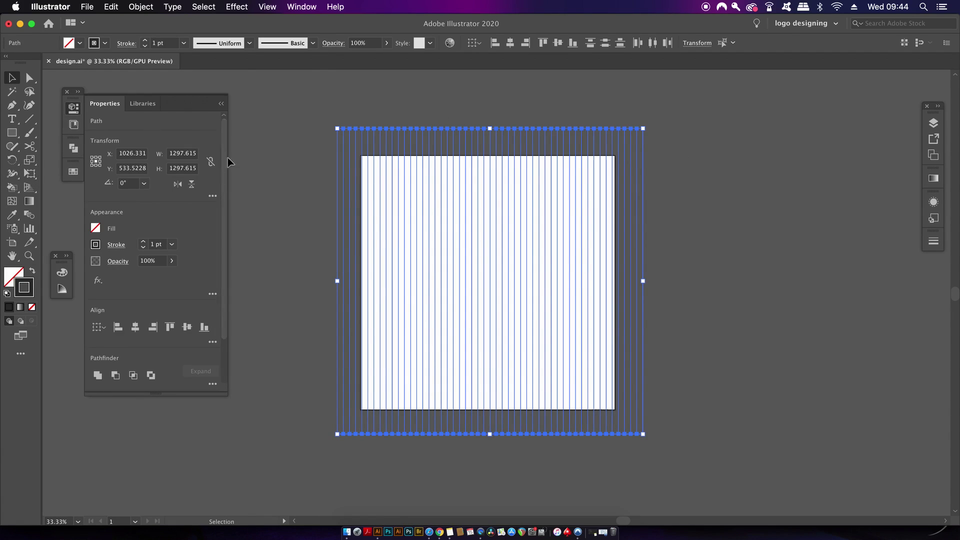
{"action": "left_click", "coordinate": [145, 183]}
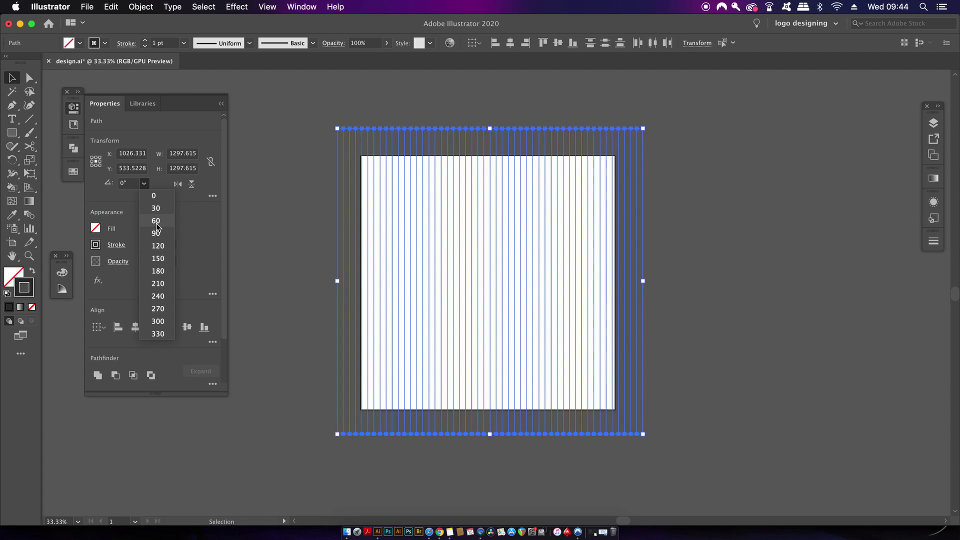
{"action": "left_click", "coordinate": [156, 222]}
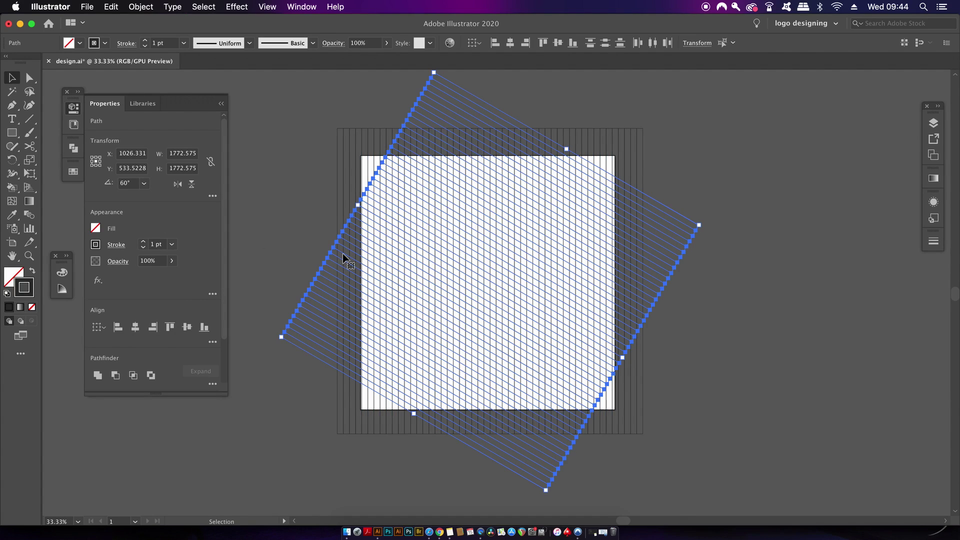
- Add another copy mirrored to run at 120°, completing the isometric mesh
{"action": "key", "text": "super"}
{"action": "key", "text": "super"}
{"action": "key", "text": "super"}
{"action": "key", "text": "super"}
{"action": "left_click", "coordinate": [178, 184]}
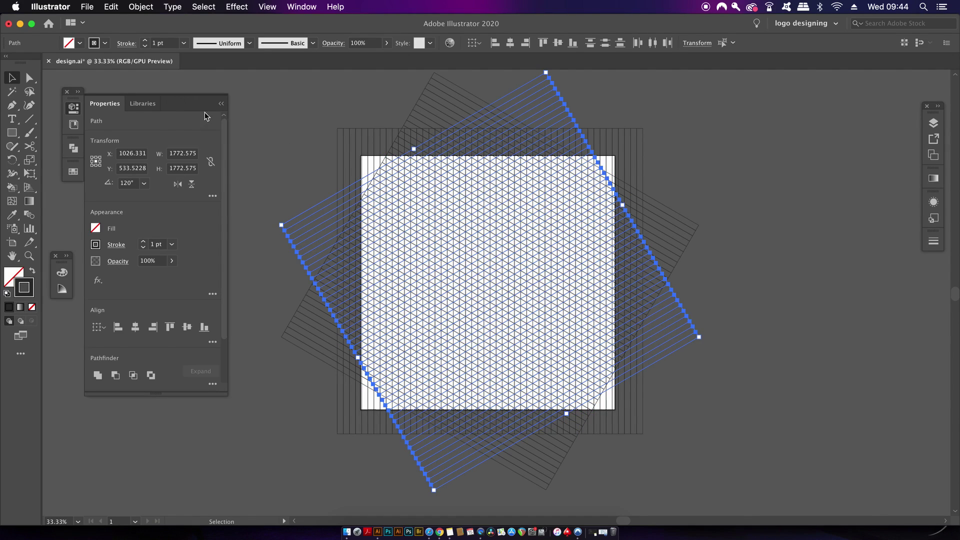
{"action": "left_click", "coordinate": [221, 104]}
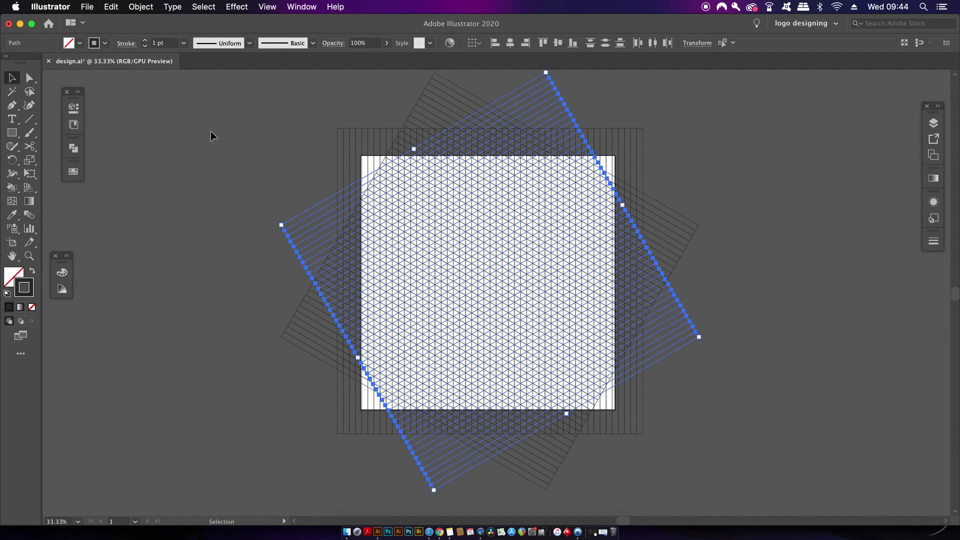
{"action": "left_click", "coordinate": [213, 190]}
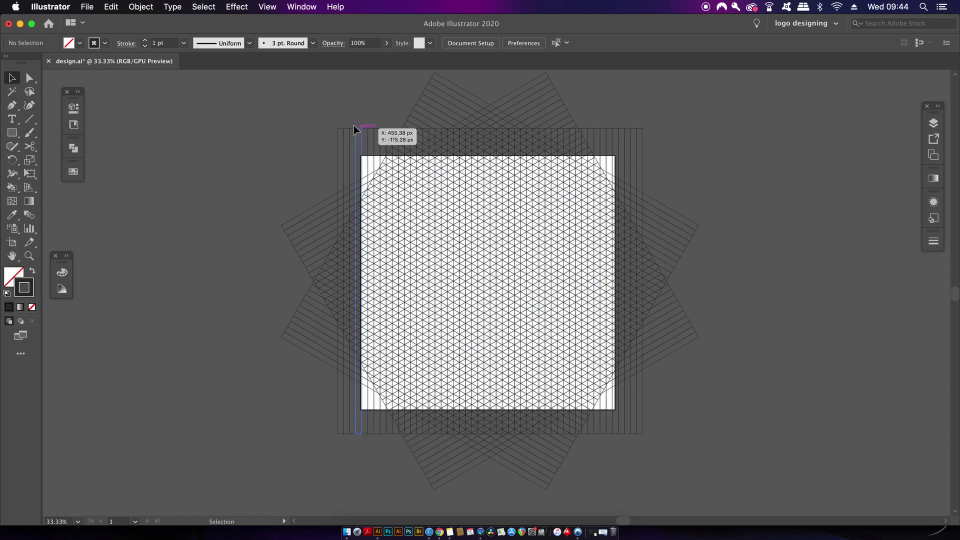
- Thin the stroke of all the grid lines to 0.25 pt, trying 0.5 pt first
{"action": "left_click_drag", "start_coordinate": [650, 469], "coordinate": [529, 388]}
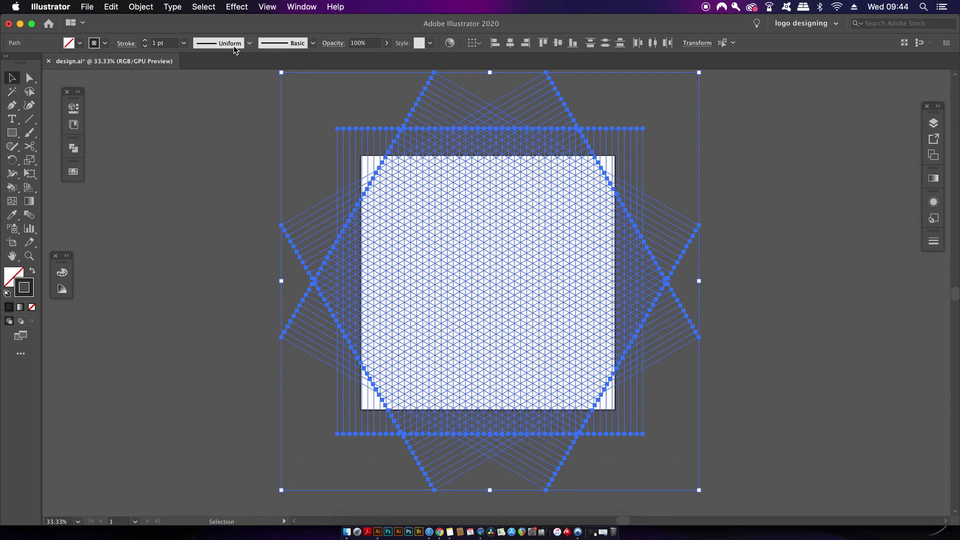
{"action": "left_click", "coordinate": [188, 44]}
{"action": "left_click", "coordinate": [200, 66]}
{"action": "left_click", "coordinate": [199, 107]}
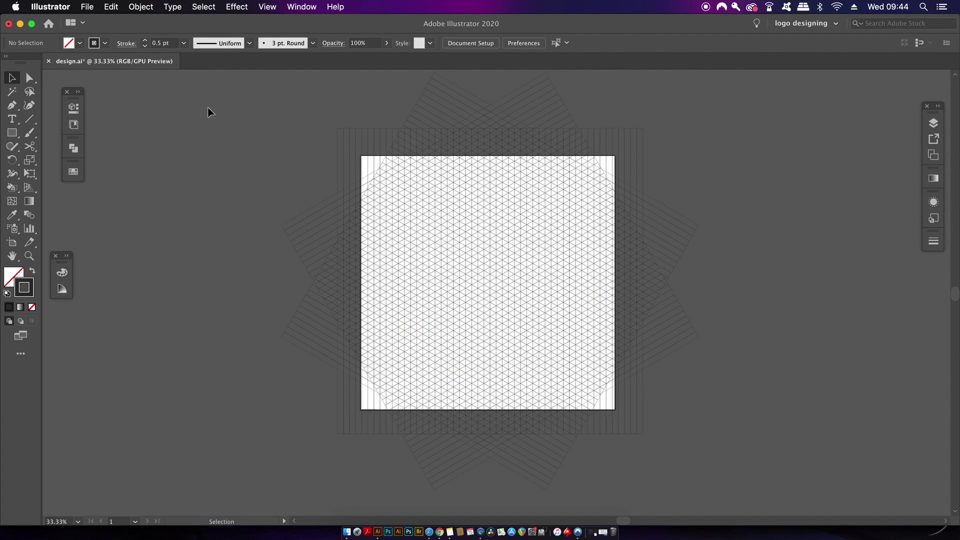
{"action": "left_click_drag", "start_coordinate": [233, 98], "coordinate": [569, 404]}
{"action": "left_click_drag", "start_coordinate": [701, 472], "coordinate": [701, 472]}
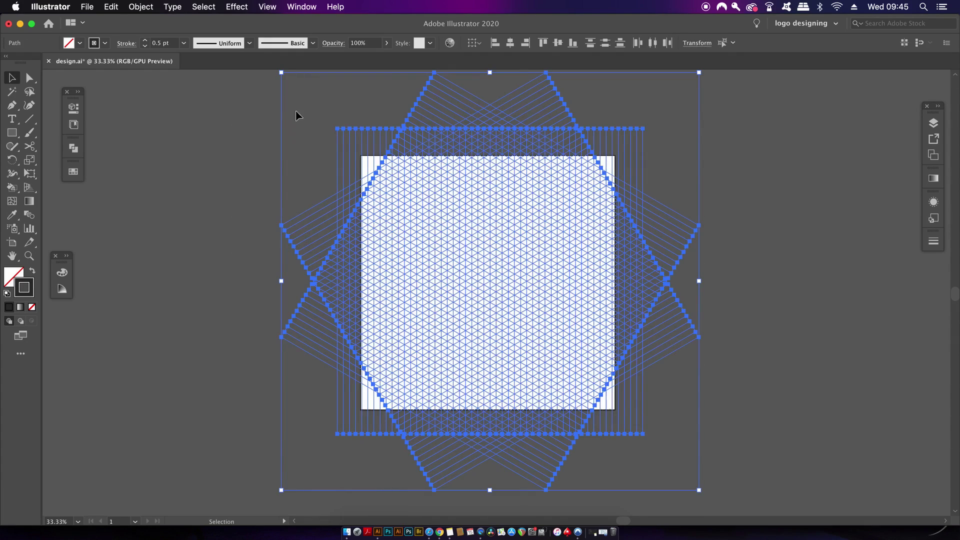
{"action": "left_click", "coordinate": [183, 43]}
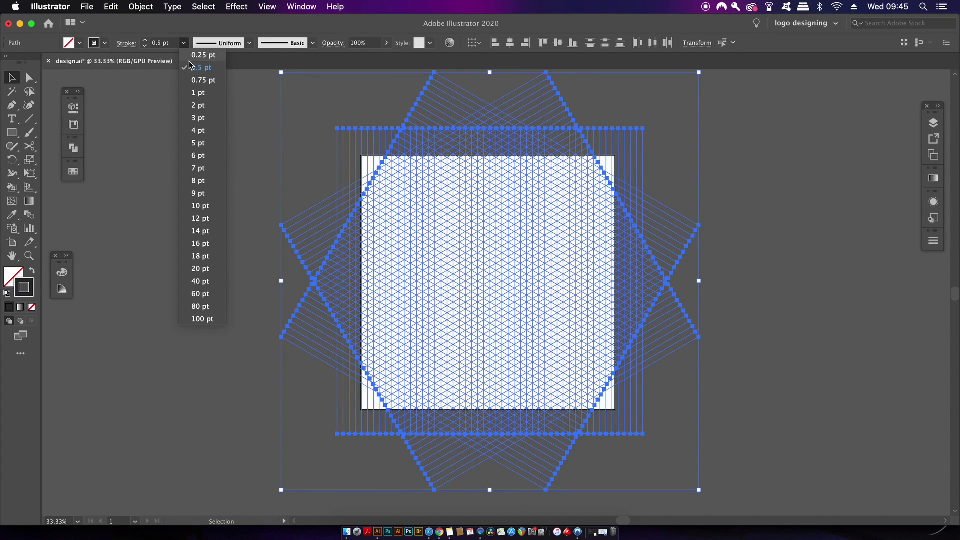
{"action": "left_click", "coordinate": [193, 59]}
{"action": "left_click", "coordinate": [231, 151]}
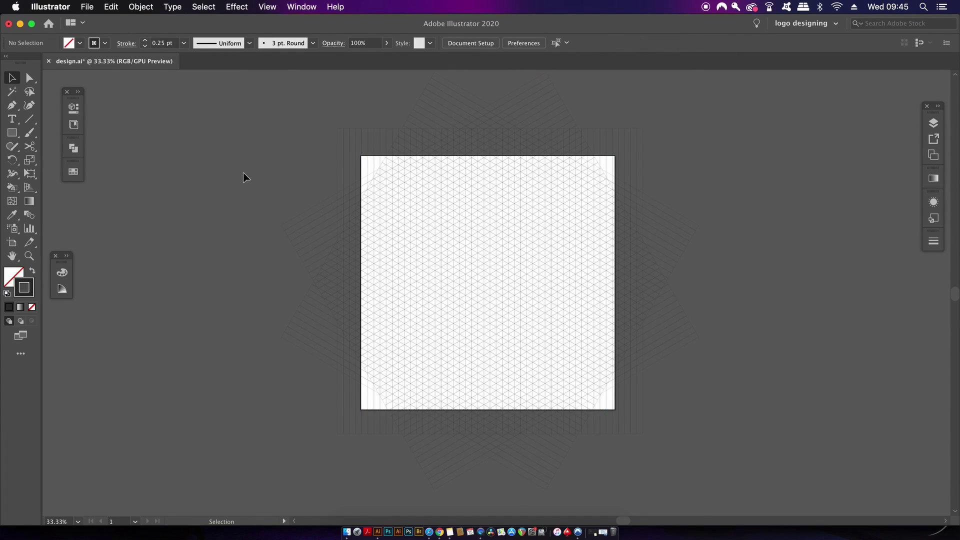
- Select all the line artwork and scale it up to cover the artboard's corners
{"action": "scroll", "coordinate": [243, 172], "scroll_direction": "down", "scroll_amount": 1}
{"action": "left_click_drag", "start_coordinate": [258, 159], "coordinate": [310, 205]}
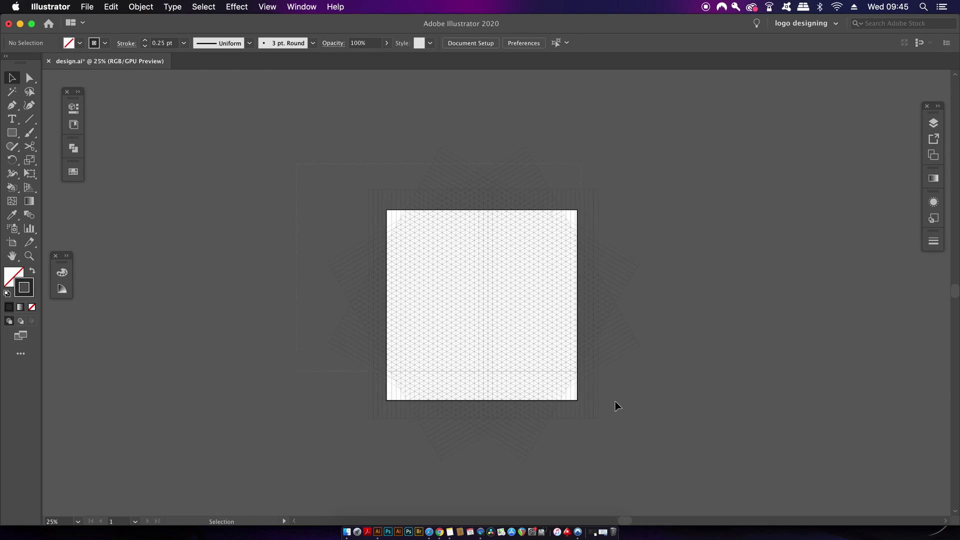
{"action": "key", "text": "super+a"}
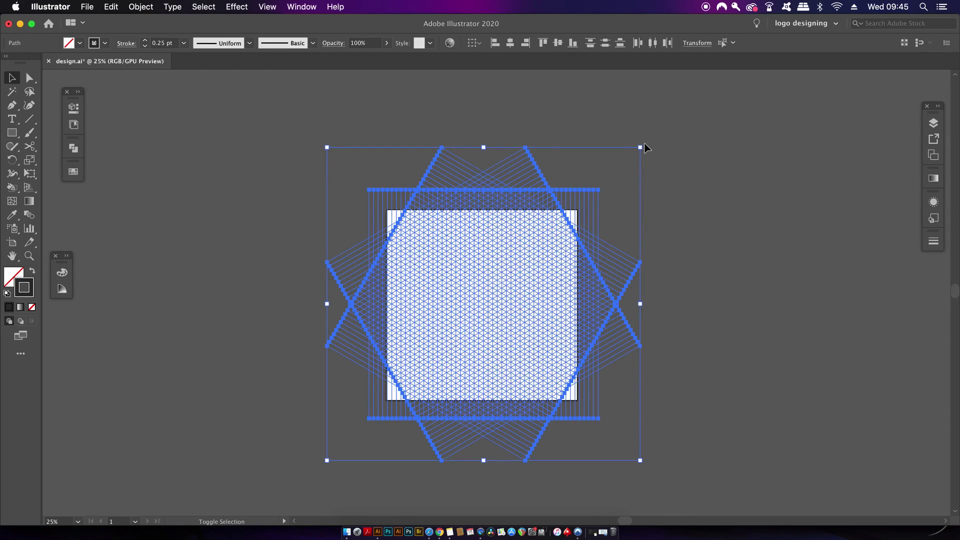
{"action": "left_click_drag", "start_coordinate": [642, 145], "coordinate": [663, 124]}
{"action": "key", "text": "Delete"}
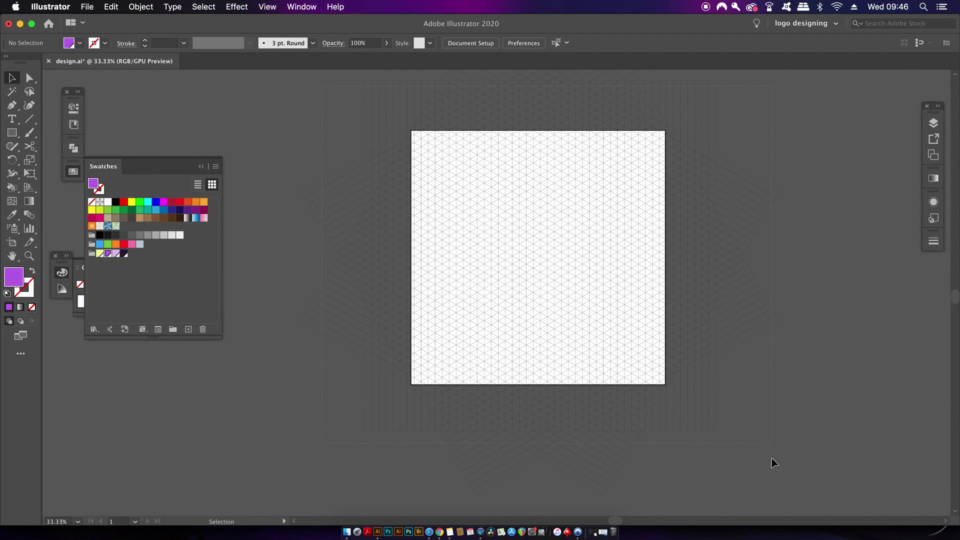
{"action": "key", "text": "super+a"}
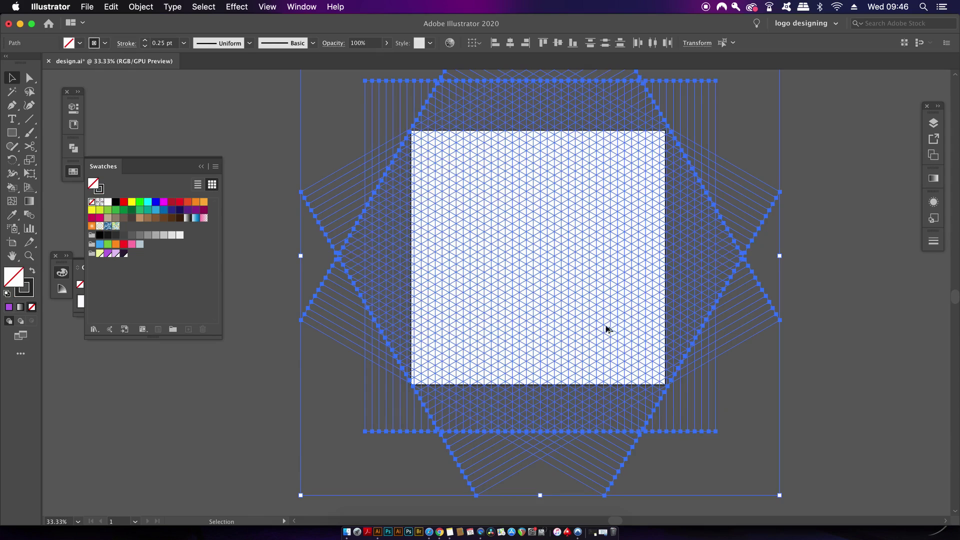
- Convert the isometric line mesh into a Live Paint group and choose the purple swatch as fill
{"action": "scroll", "coordinate": [583, 309], "scroll_direction": "up", "scroll_amount": 1}
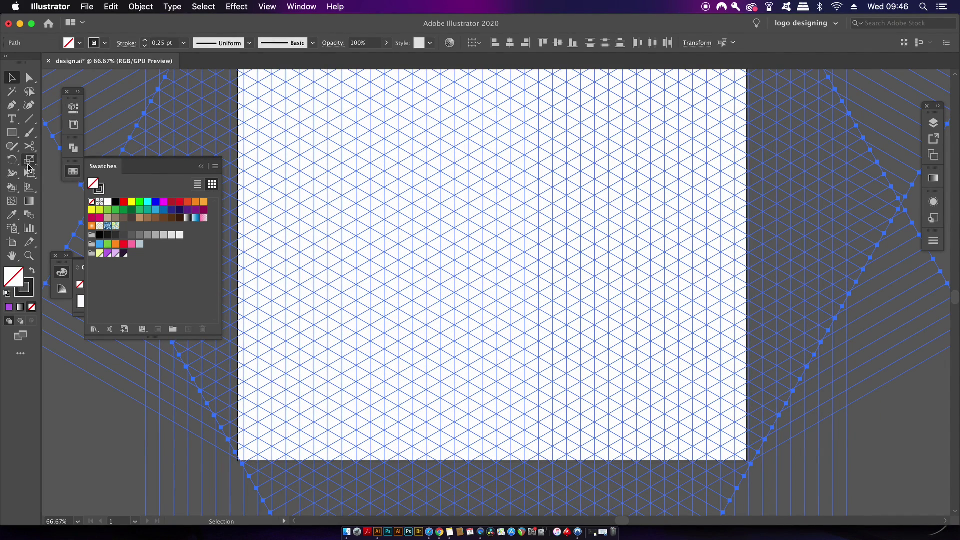
{"action": "left_click", "coordinate": [13, 186]}
{"action": "left_click", "coordinate": [495, 242]}
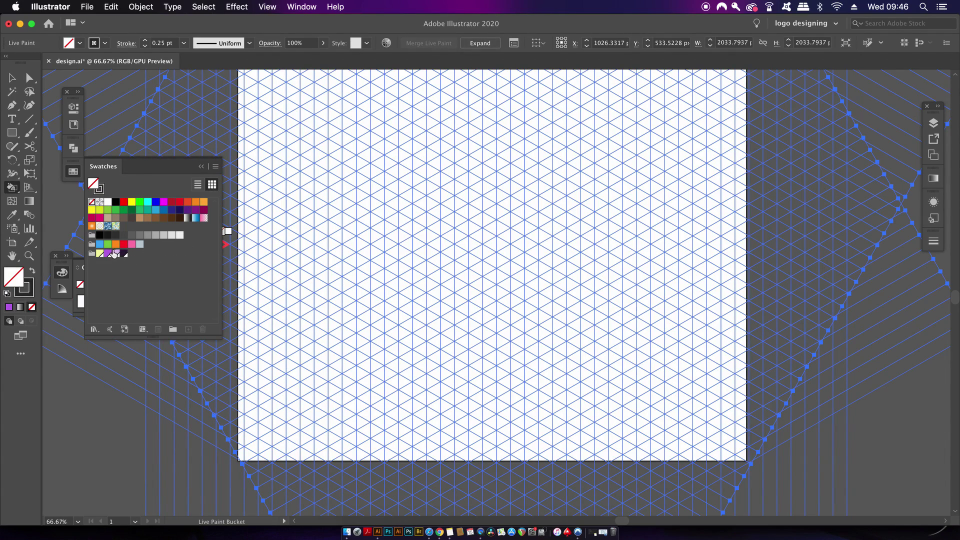
{"action": "left_click", "coordinate": [109, 253]}
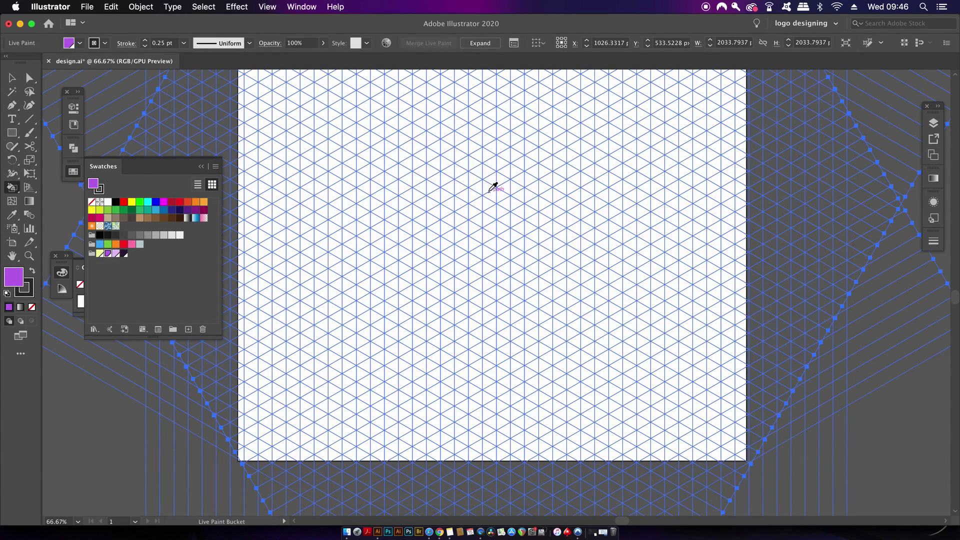
{"action": "scroll", "coordinate": [488, 187], "scroll_direction": "up", "scroll_amount": 1}
{"action": "scroll", "coordinate": [489, 187], "scroll_direction": "right", "scroll_amount": 2}
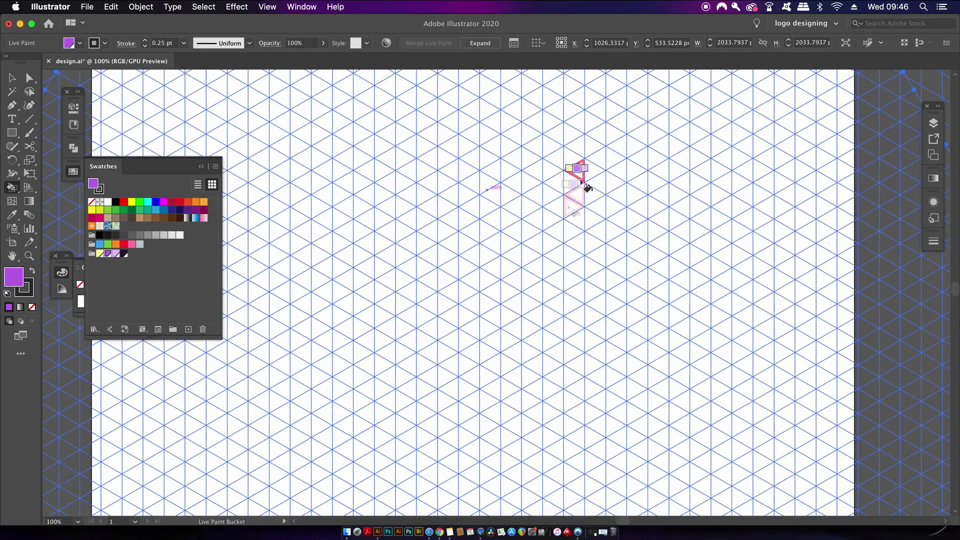
- Fill the upper-left strip of triangles and the column down the hexagon's left side purple
{"action": "left_click", "coordinate": [568, 205]}
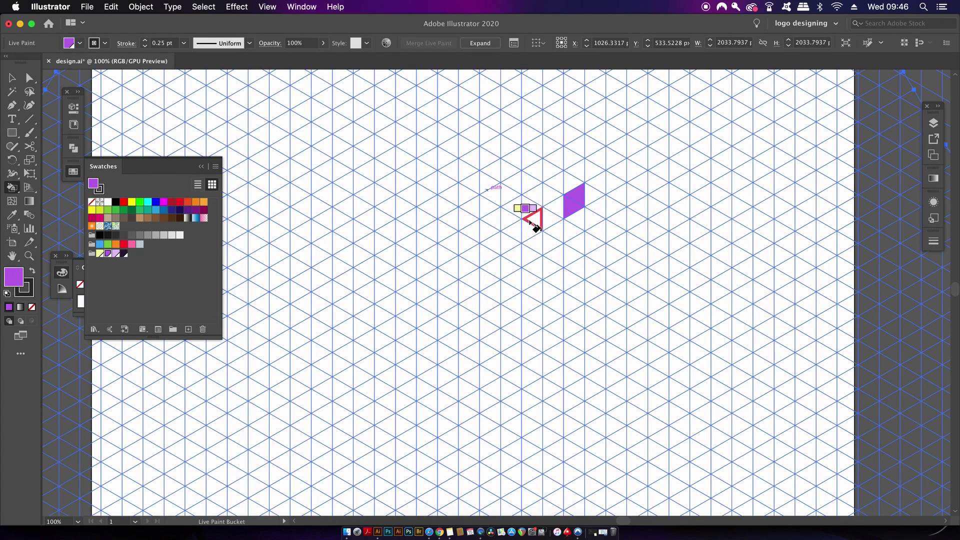
{"action": "mouse_move", "coordinate": [530, 221]}
{"action": "left_mouse_down"}
{"action": "mouse_move", "coordinate": [552, 199]}
{"action": "mouse_move", "coordinate": [550, 217]}
{"action": "mouse_move", "coordinate": [523, 227]}
{"action": "mouse_move", "coordinate": [529, 234]}
{"action": "left_mouse_up"}
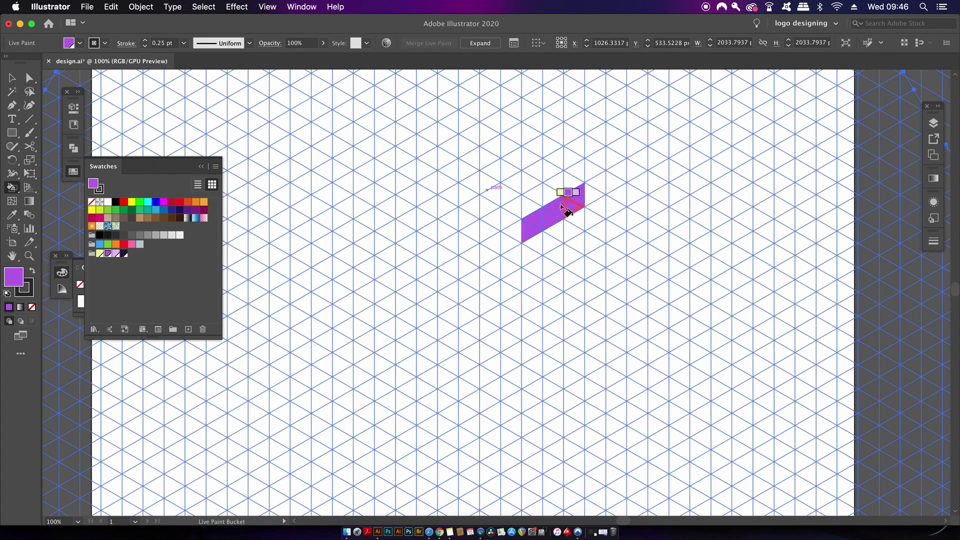
{"action": "left_click", "coordinate": [509, 241]}
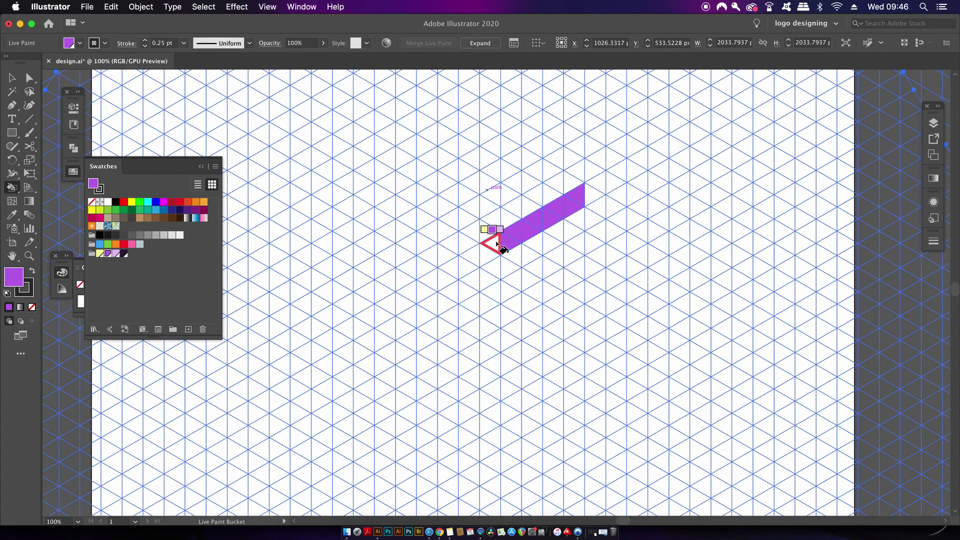
{"action": "left_click", "coordinate": [492, 256]}
{"action": "left_click", "coordinate": [475, 256]}
{"action": "left_click", "coordinate": [473, 262]}
{"action": "scroll", "coordinate": [500, 253], "scroll_direction": "down", "scroll_amount": 3}
{"action": "left_click", "coordinate": [434, 246]}
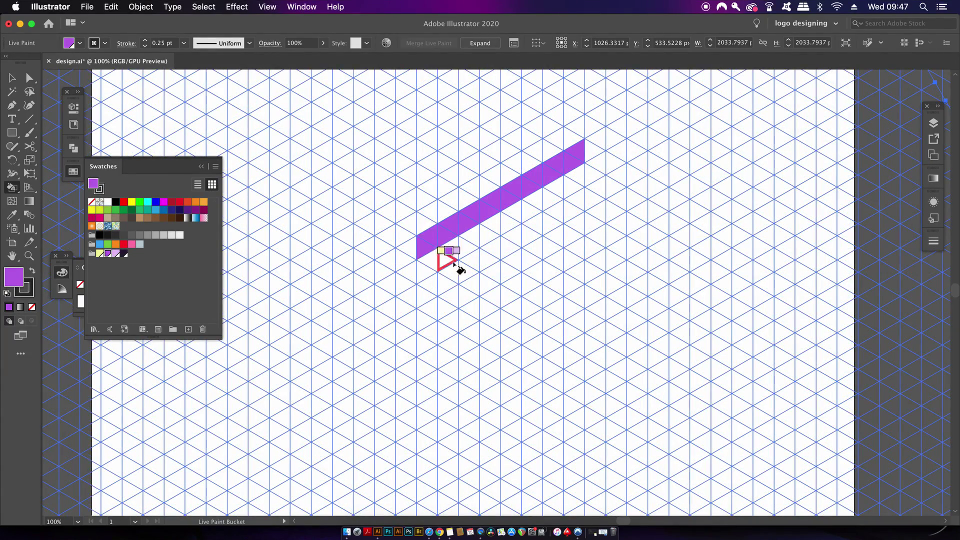
{"action": "mouse_move", "coordinate": [434, 261]}
{"action": "left_mouse_down"}
{"action": "mouse_move", "coordinate": [422, 292]}
{"action": "mouse_move", "coordinate": [433, 398]}
{"action": "left_mouse_up"}
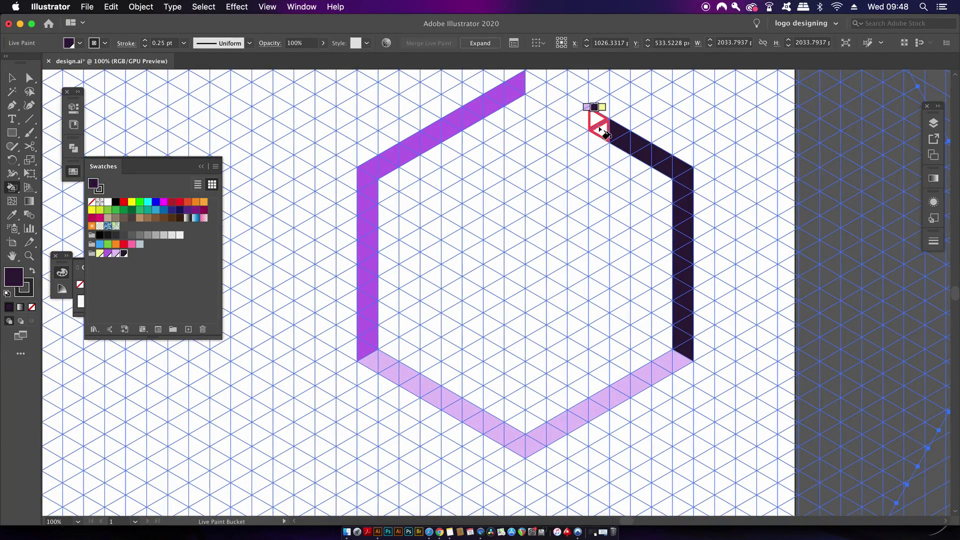
- Paint the hexagon's upper-right side and inner left wall dark purple
{"action": "mouse_move", "coordinate": [584, 111]}
{"action": "left_mouse_down"}
{"action": "mouse_move", "coordinate": [553, 87]}
{"action": "mouse_move", "coordinate": [536, 90]}
{"action": "left_mouse_up"}
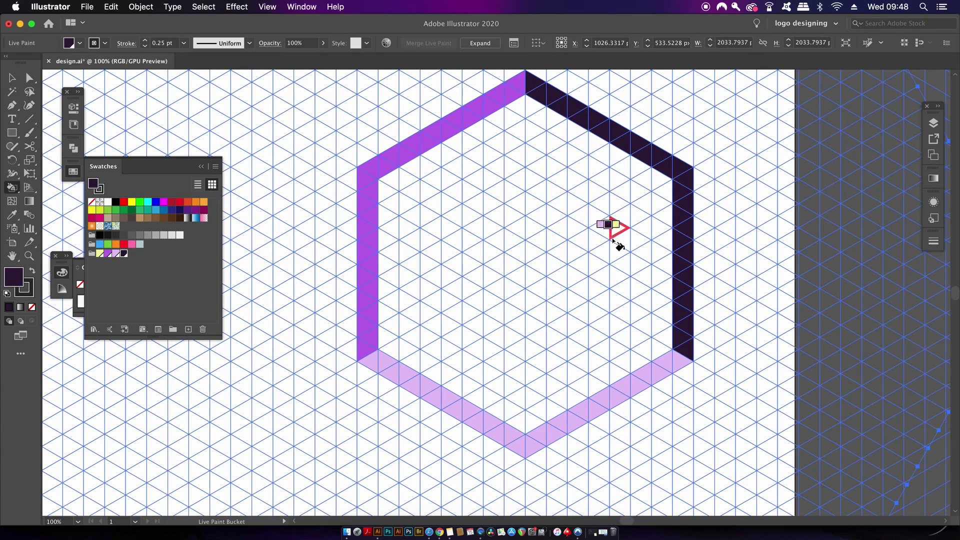
{"action": "scroll", "coordinate": [617, 242], "scroll_direction": "down", "scroll_amount": 1}
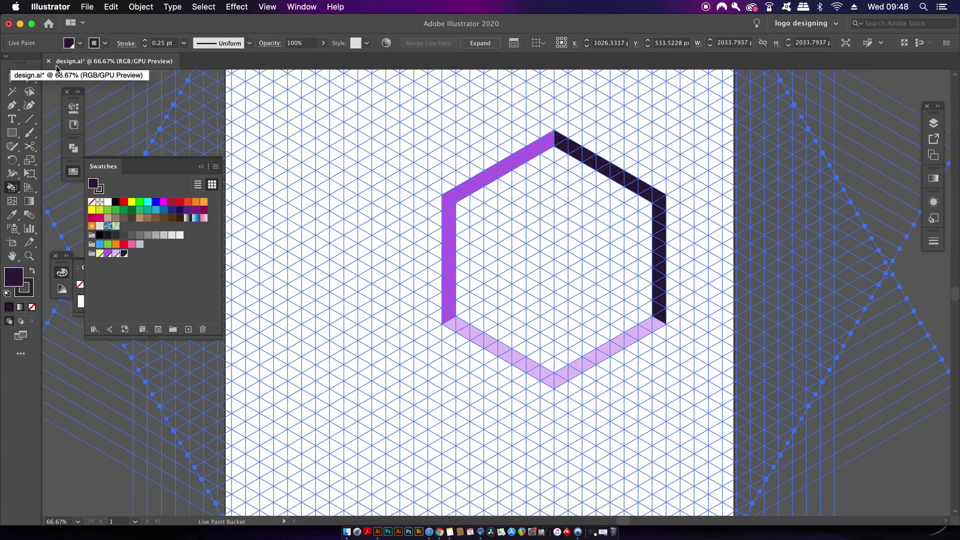
{"action": "key", "text": "super+1"}
{"action": "mouse_move", "coordinate": [460, 168]}
{"action": "left_mouse_down"}
{"action": "mouse_move", "coordinate": [459, 332]}
{"action": "mouse_move", "coordinate": [551, 386]}
{"action": "mouse_move", "coordinate": [591, 424]}
{"action": "left_mouse_up"}
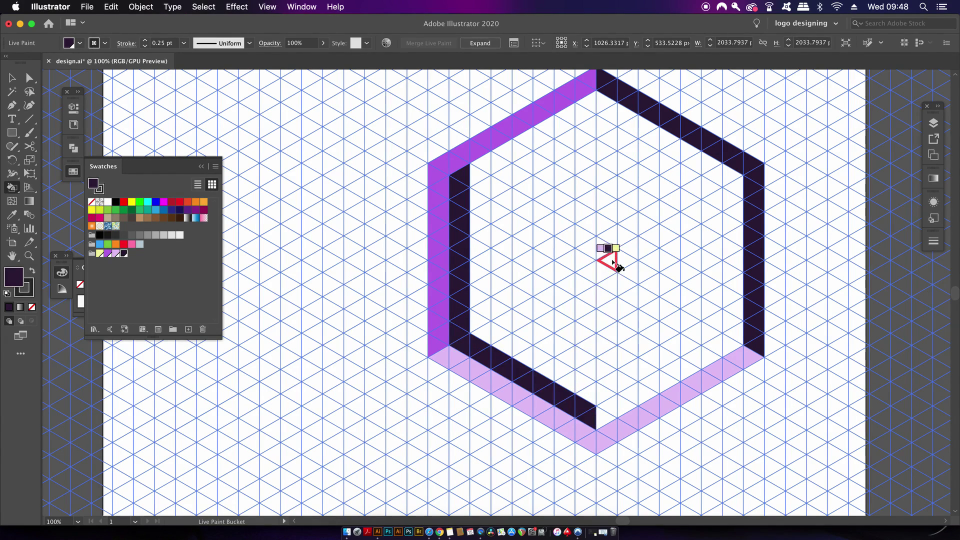
- Switch to mid purple and paint the lower-right and right inner bands
{"action": "left_click", "coordinate": [116, 254]}
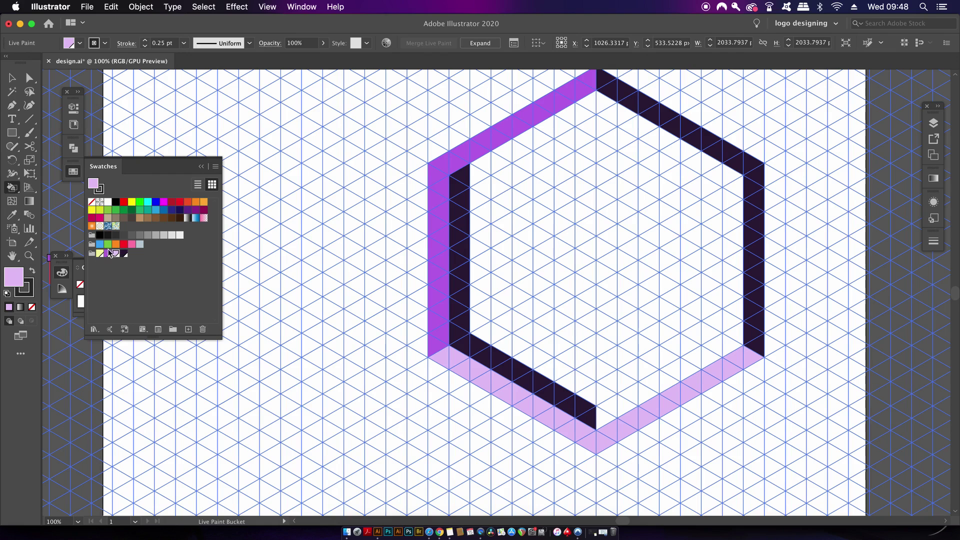
{"action": "left_click", "coordinate": [108, 253]}
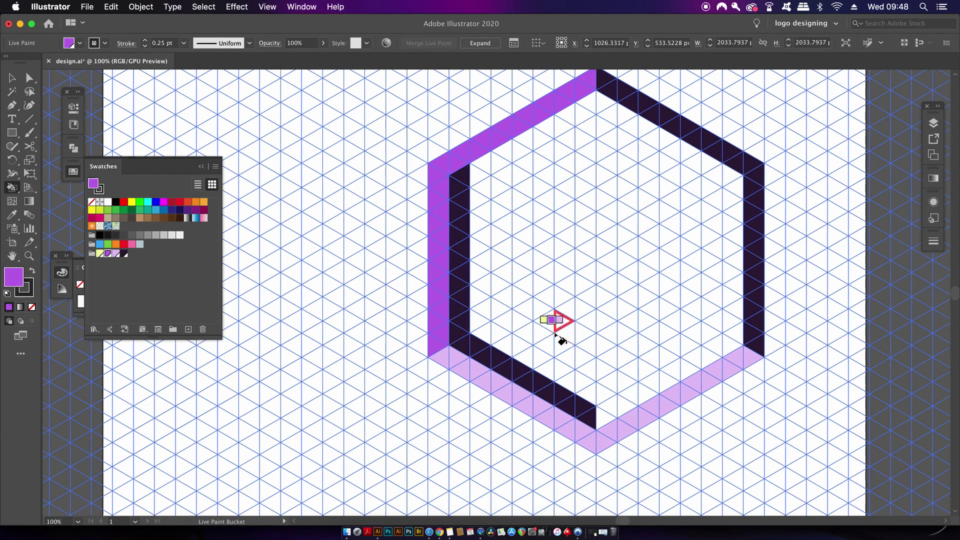
{"action": "mouse_move", "coordinate": [600, 413]}
{"action": "left_mouse_down"}
{"action": "mouse_move", "coordinate": [619, 418]}
{"action": "mouse_move", "coordinate": [653, 403]}
{"action": "mouse_move", "coordinate": [677, 379]}
{"action": "mouse_move", "coordinate": [739, 353]}
{"action": "mouse_move", "coordinate": [741, 340]}
{"action": "mouse_move", "coordinate": [742, 359]}
{"action": "left_mouse_up"}
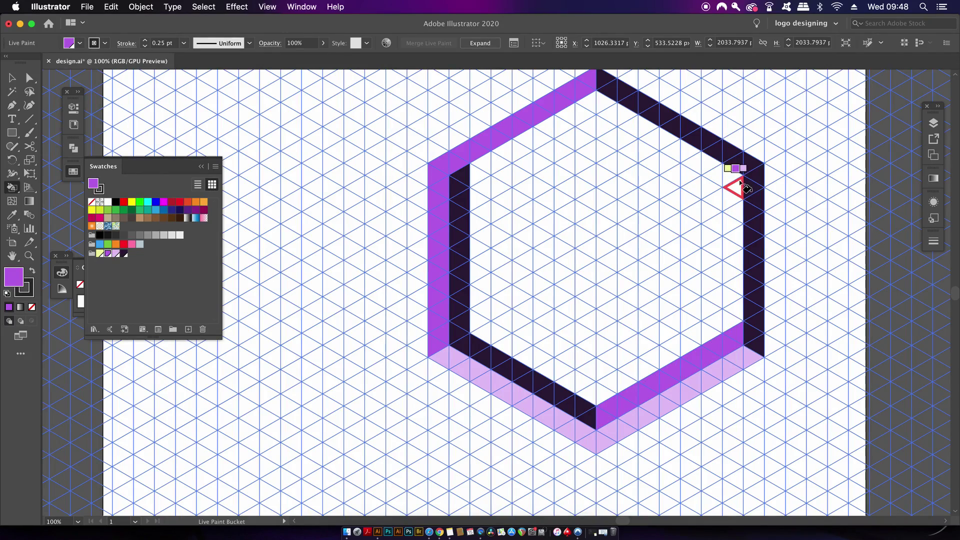
{"action": "left_click_drag", "start_coordinate": [741, 186], "coordinate": [740, 215]}
{"action": "left_click_drag", "start_coordinate": [739, 214], "coordinate": [735, 280]}
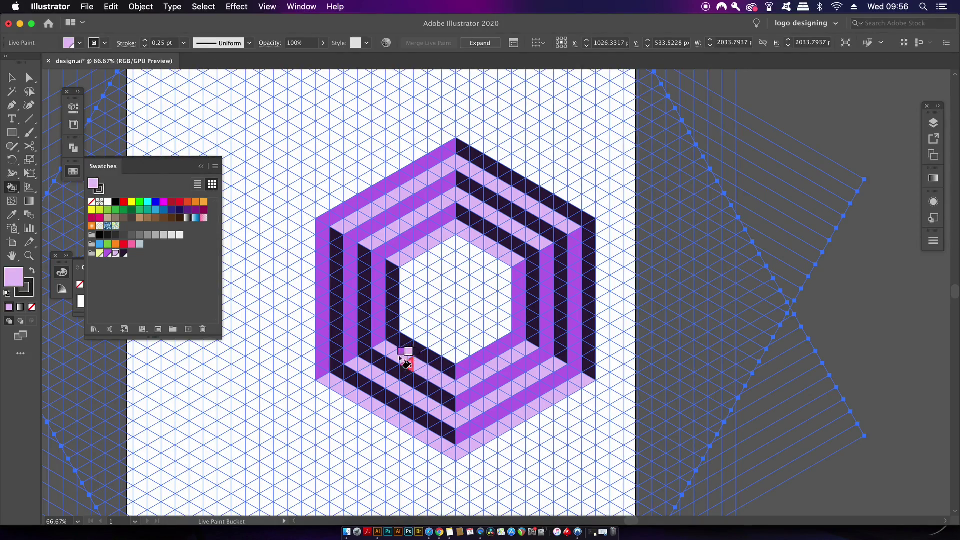
- Paint a row of inner band faces lavender, then add yellow accent triangles on inner faces
{"action": "key", "text": "super+equal"}
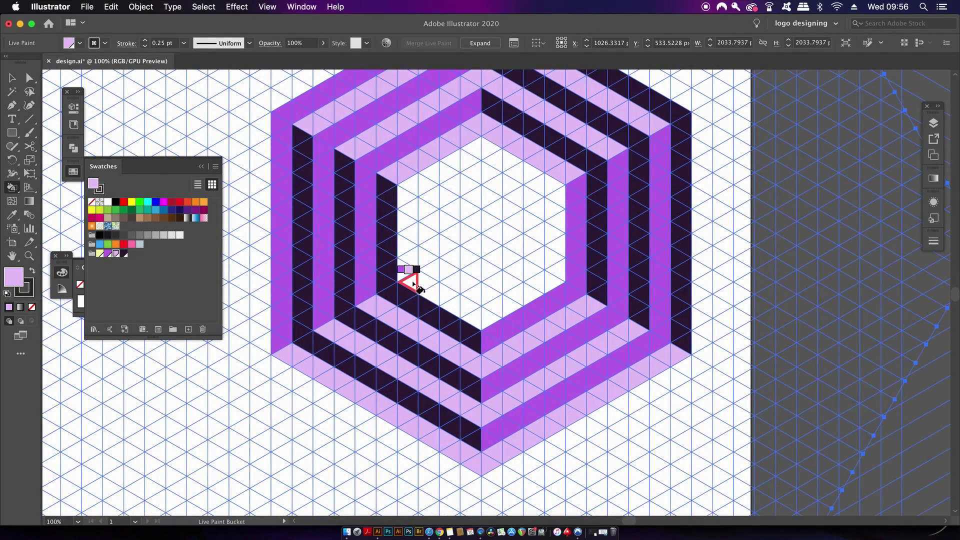
{"action": "mouse_move", "coordinate": [418, 283]}
{"action": "left_mouse_down"}
{"action": "mouse_move", "coordinate": [476, 252]}
{"action": "mouse_move", "coordinate": [547, 282]}
{"action": "mouse_move", "coordinate": [483, 312]}
{"action": "mouse_move", "coordinate": [431, 292]}
{"action": "mouse_move", "coordinate": [480, 270]}
{"action": "mouse_move", "coordinate": [512, 279]}
{"action": "mouse_move", "coordinate": [480, 295]}
{"action": "left_mouse_up"}
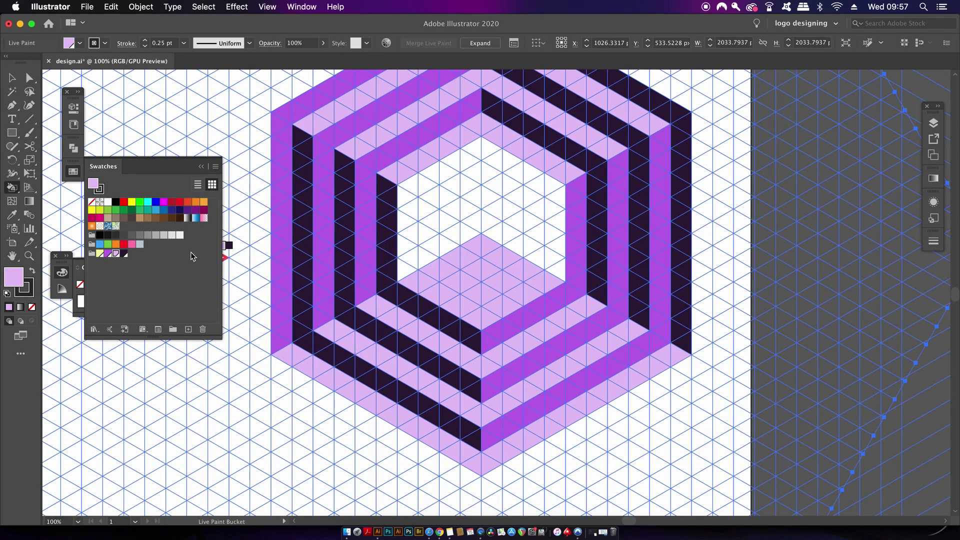
{"action": "left_click", "coordinate": [124, 253]}
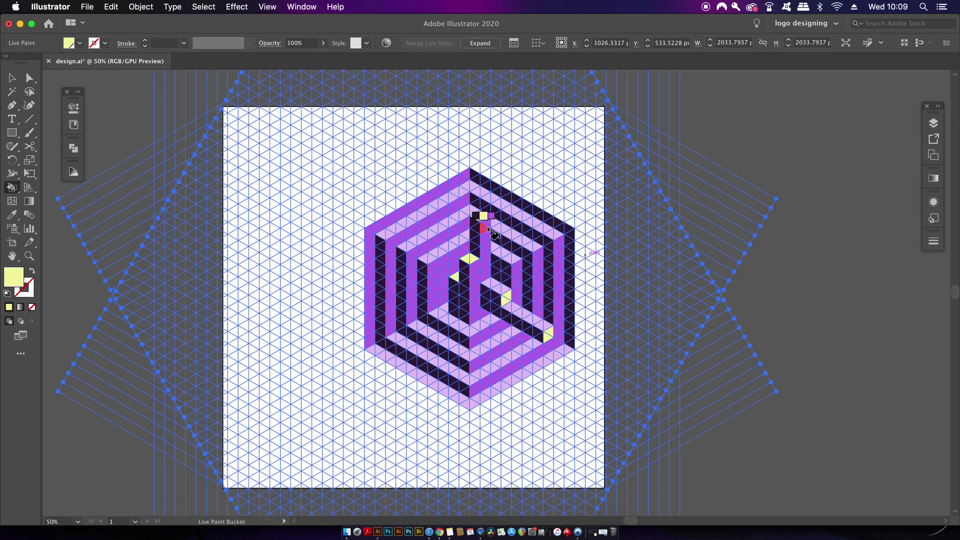
{"action": "left_click", "coordinate": [481, 218]}
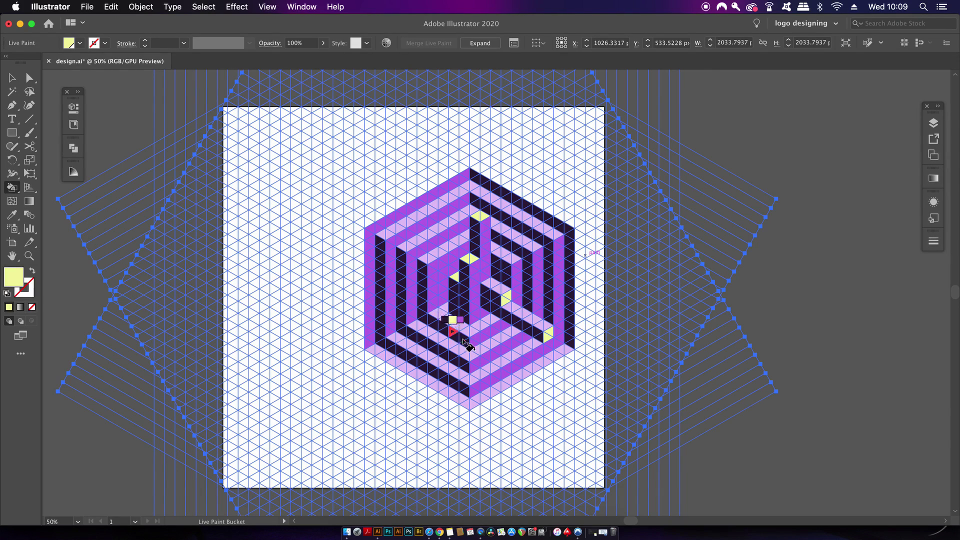
{"action": "left_click", "coordinate": [456, 276]}
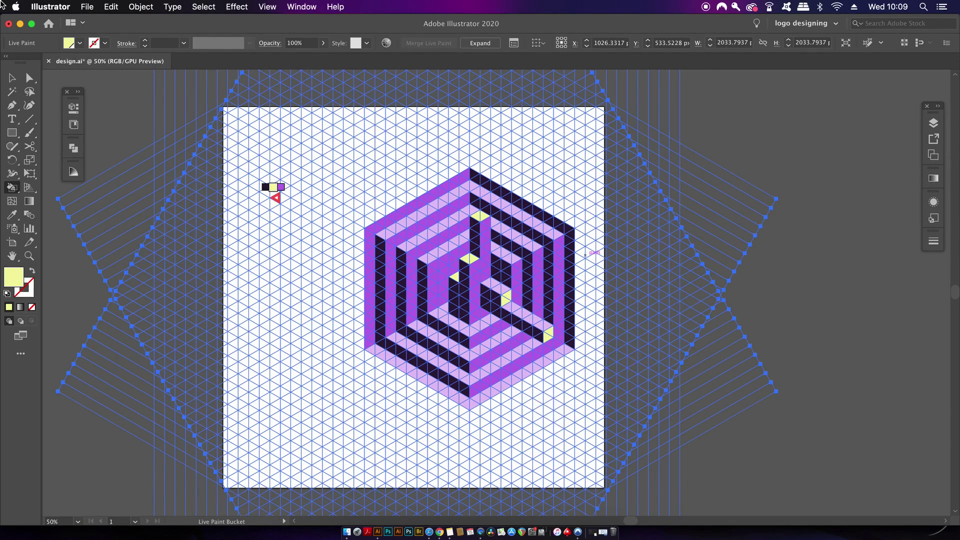
- Select the whole Live Paint group and expand it with Object > Expand, keeping default options
{"action": "left_click", "coordinate": [12, 78]}
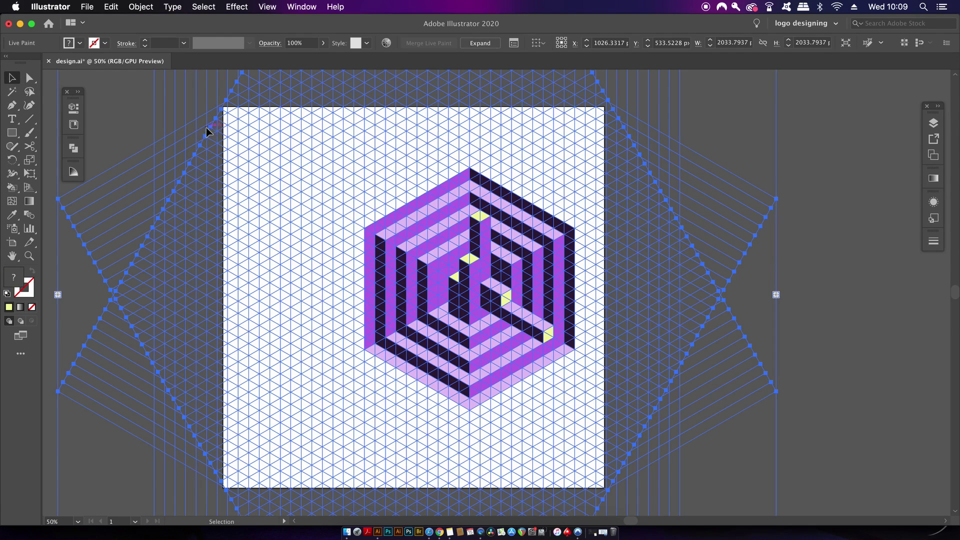
{"action": "left_click", "coordinate": [140, 7]}
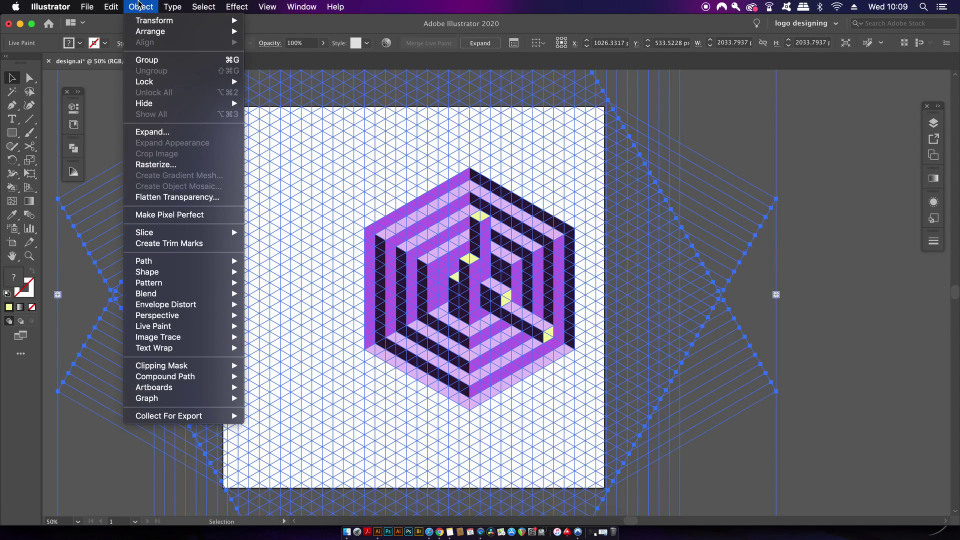
{"action": "key", "text": "super+minus"}
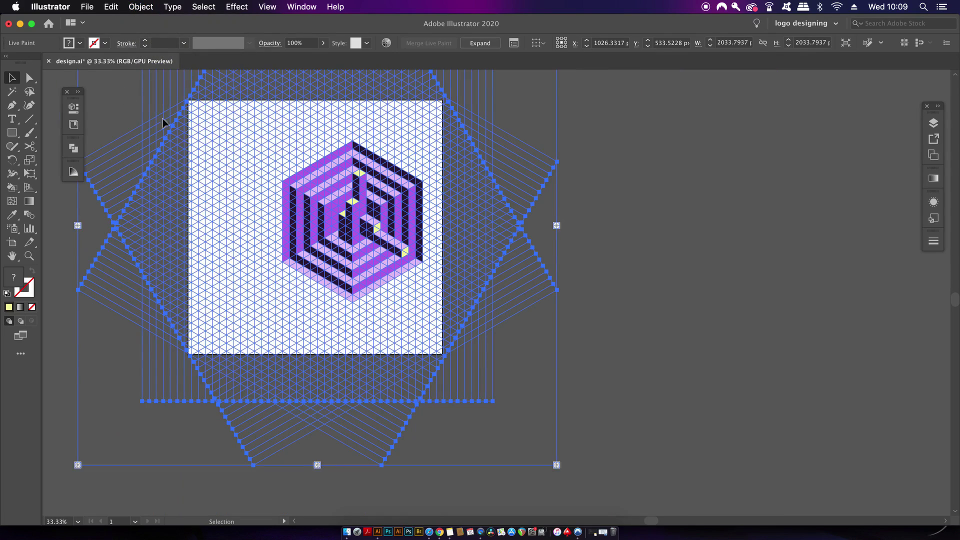
{"action": "left_click_drag", "start_coordinate": [280, 181], "coordinate": [368, 286]}
{"action": "left_click", "coordinate": [130, 99]}
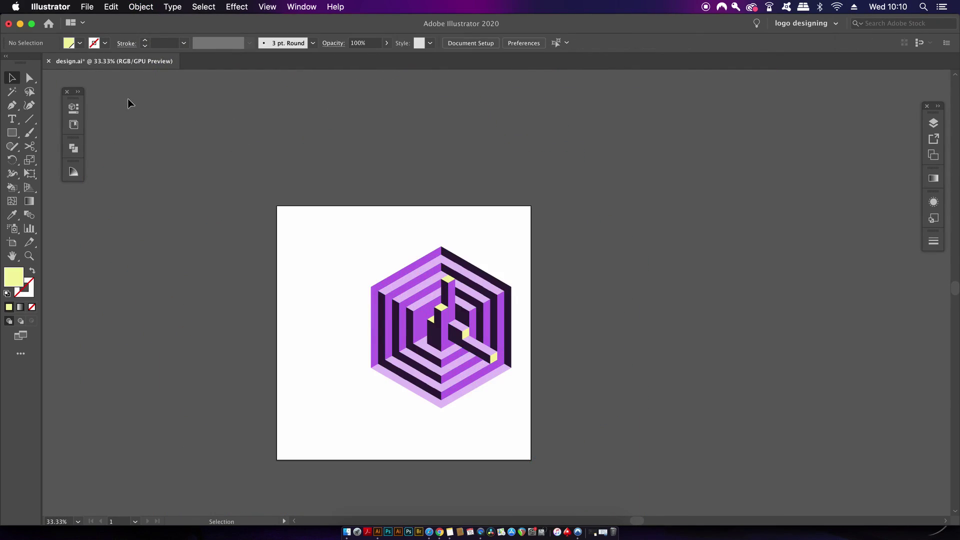
{"action": "key", "text": "super+a"}
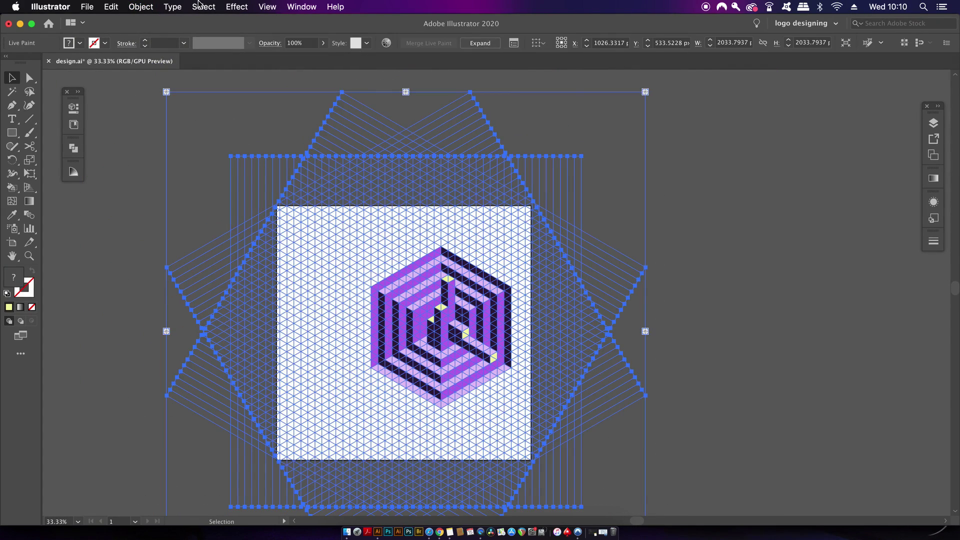
{"action": "left_click", "coordinate": [152, 5]}
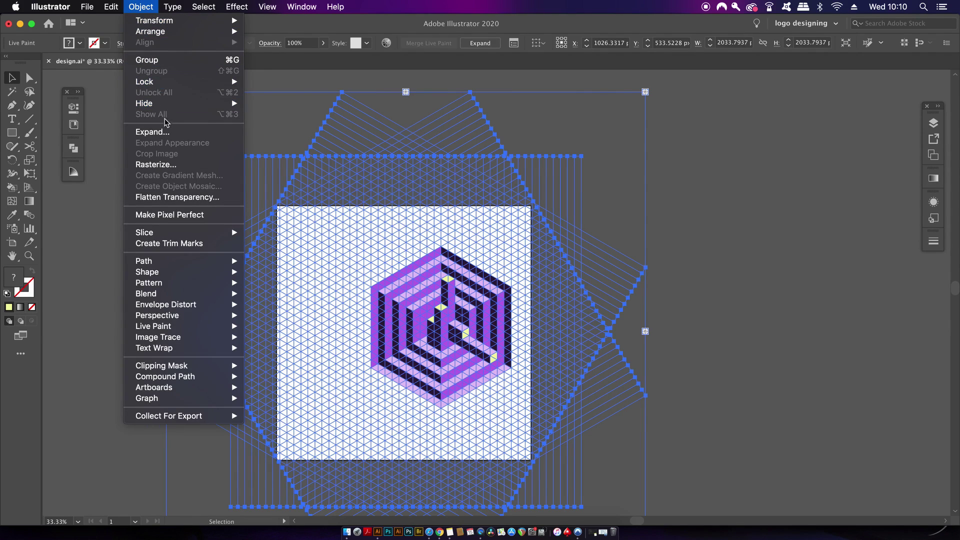
{"action": "left_click", "coordinate": [175, 133]}
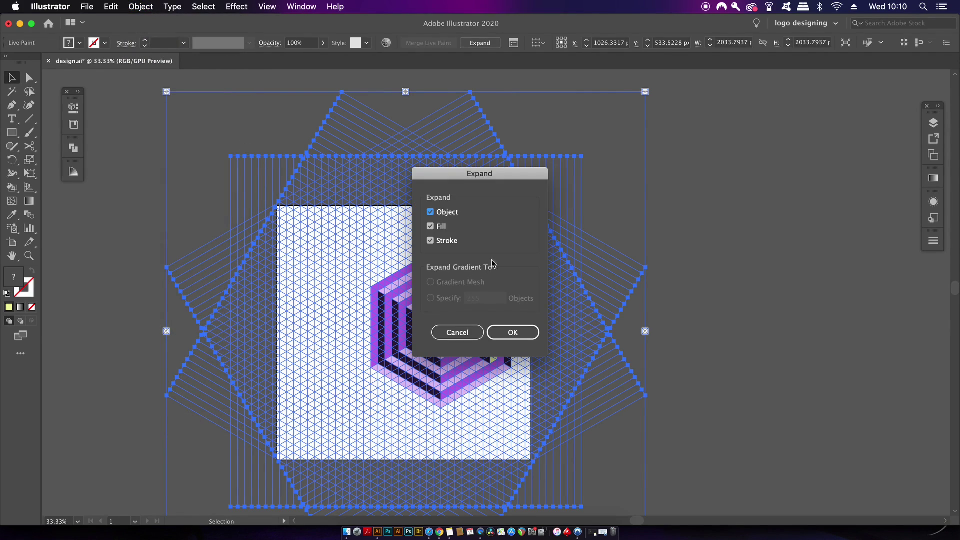
{"action": "left_click", "coordinate": [523, 340]}
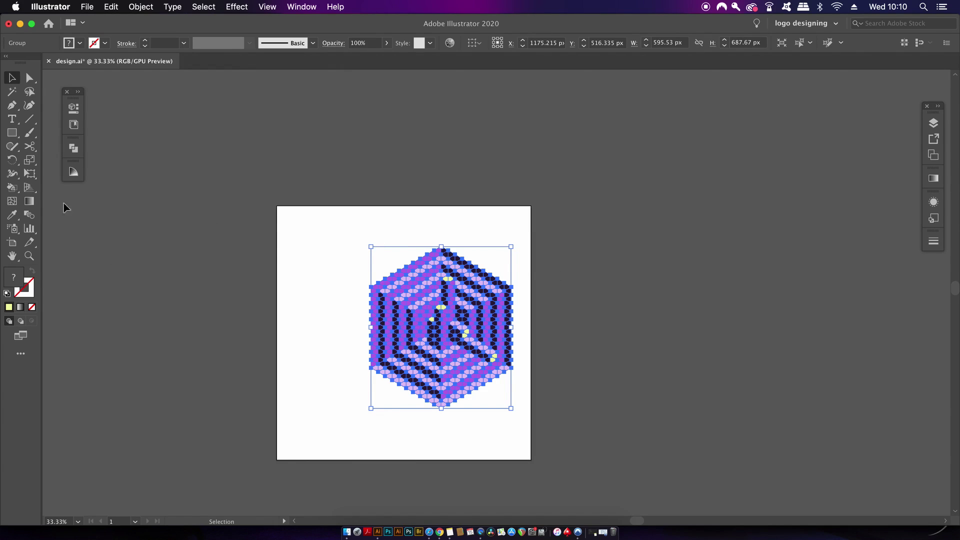
- Apply Pathfinder Merge to the expanded group, then deselect to check the logo
{"action": "left_click", "coordinate": [75, 147]}
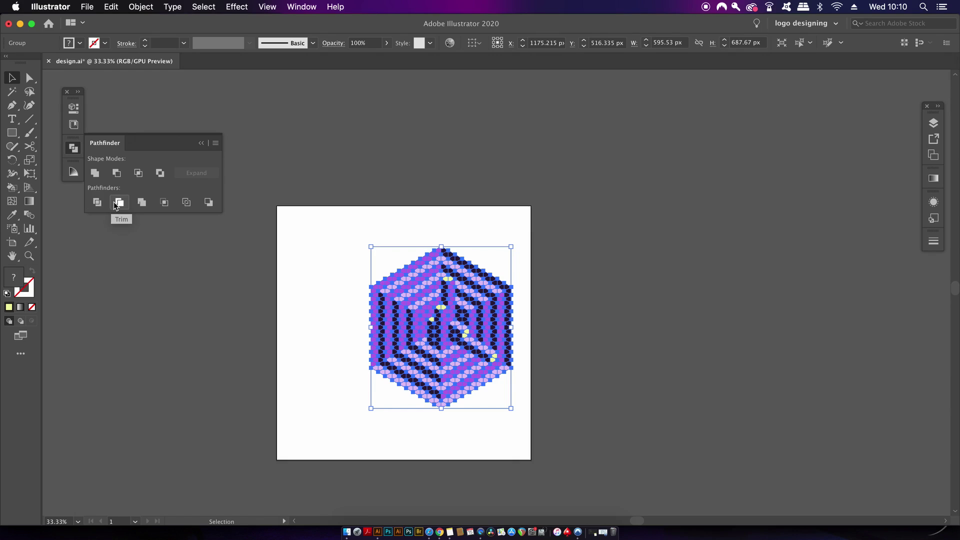
{"action": "left_click", "coordinate": [139, 203]}
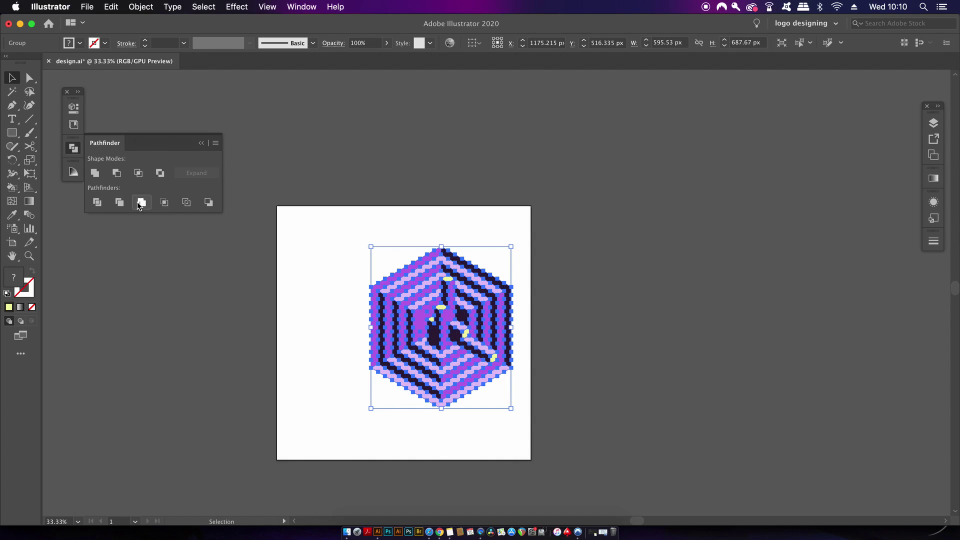
{"action": "left_click", "coordinate": [302, 205]}
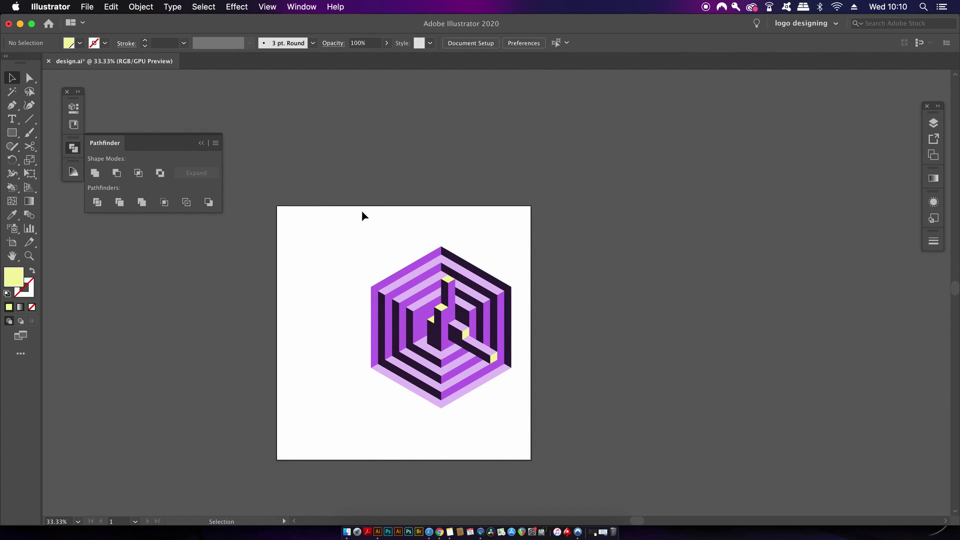